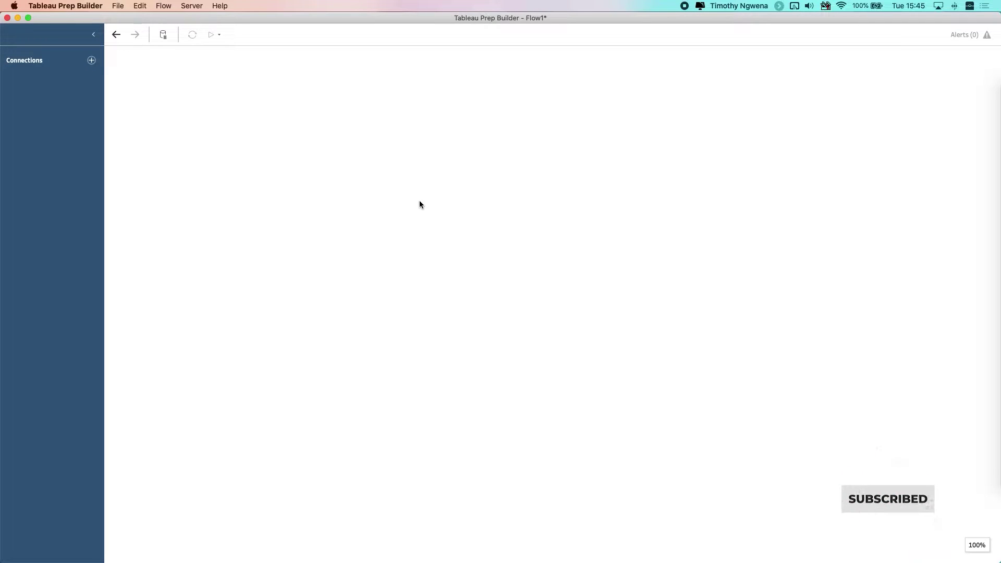
# Locate the Sample - Superstore.xls copy in the 2020-2 folder's Incremental & Append subfolder.
pyautogui.hotkey('ctrl', 'Up')
pyautogui.click(189, 131)
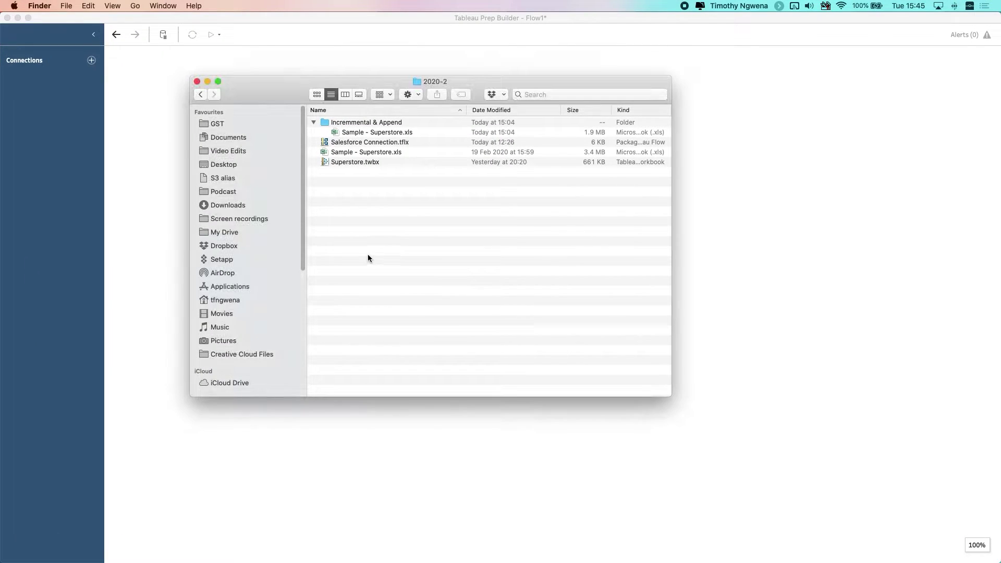
pyautogui.click(354, 155)
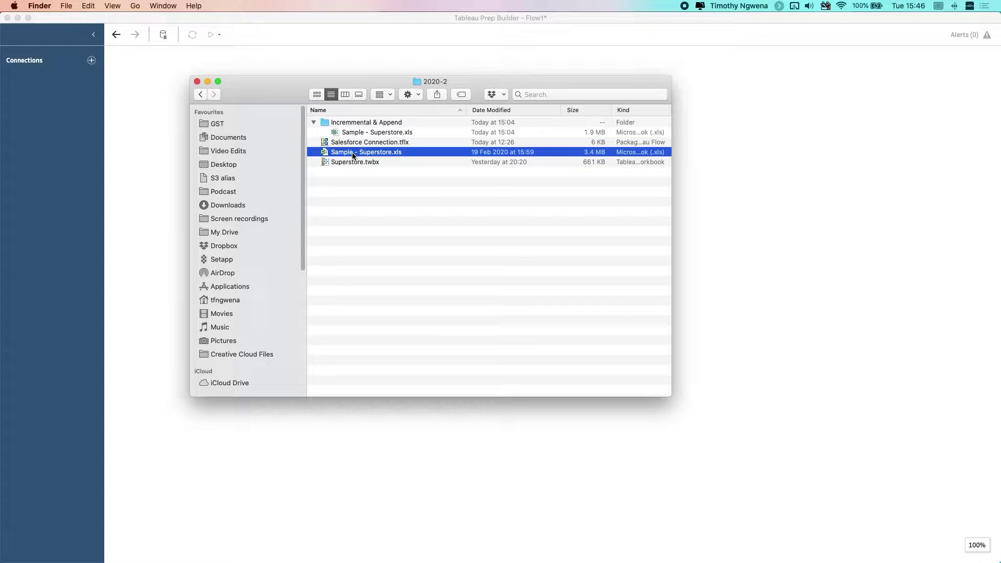
pyautogui.click(382, 135)
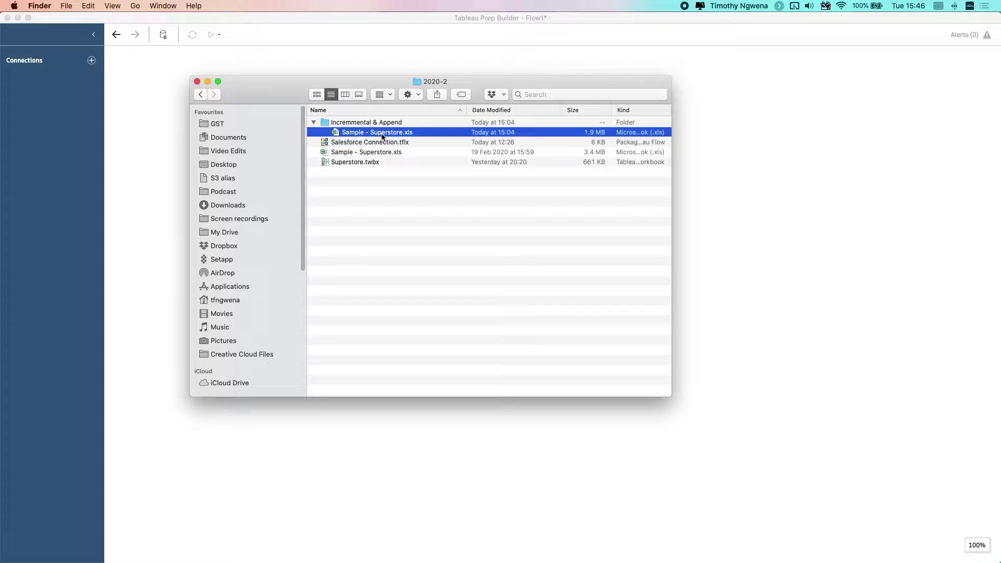
pyautogui.click(382, 134)
pyautogui.click(702, 180)
# Connect to Sample - Superstore.xls in Incremental & Append as an Excel source and add the Orders table.
pyautogui.click(91, 60)
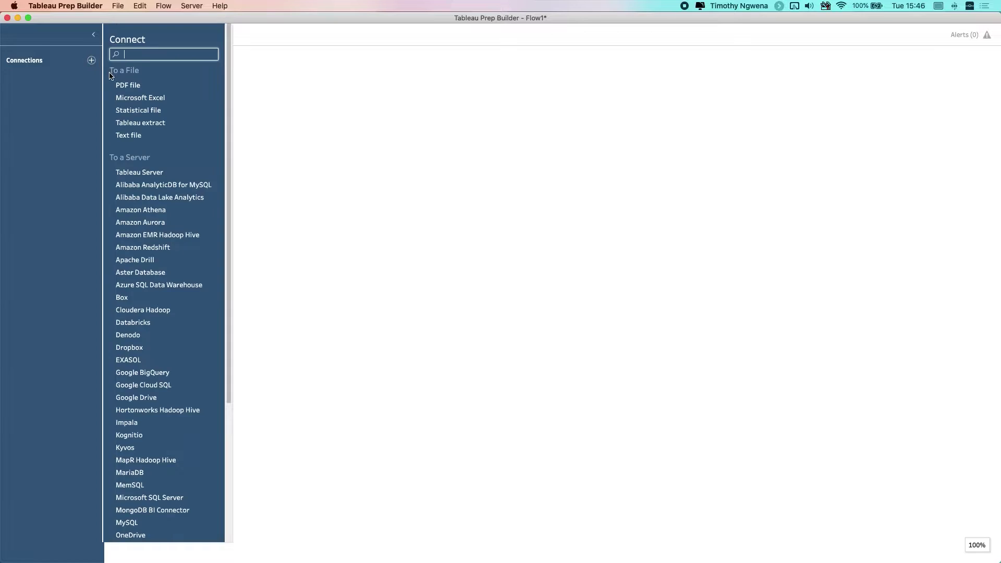
pyautogui.click(148, 98)
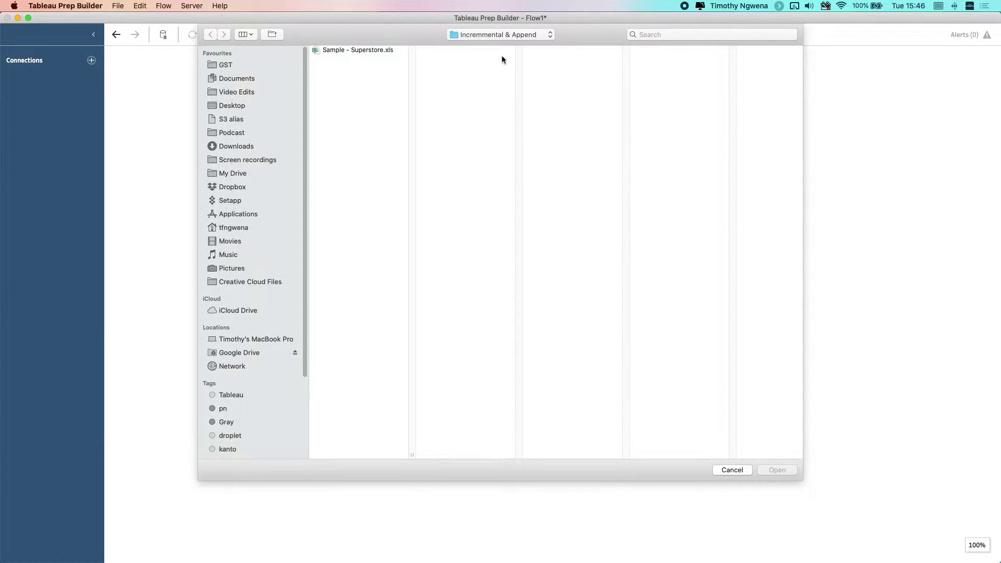
pyautogui.click(505, 37)
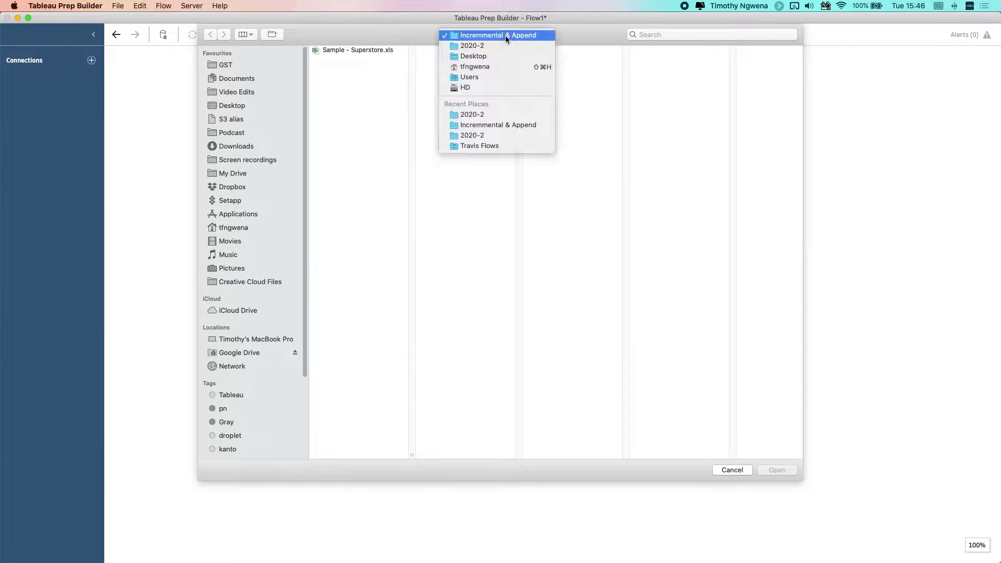
pyautogui.click(505, 36)
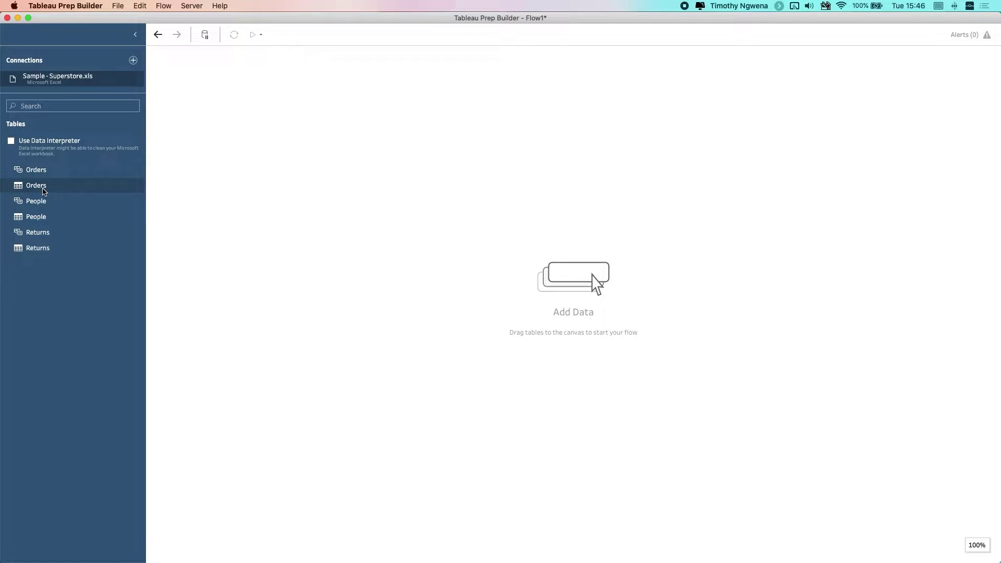
pyautogui.moveTo(44, 190); pyautogui.dragTo(211, 100)
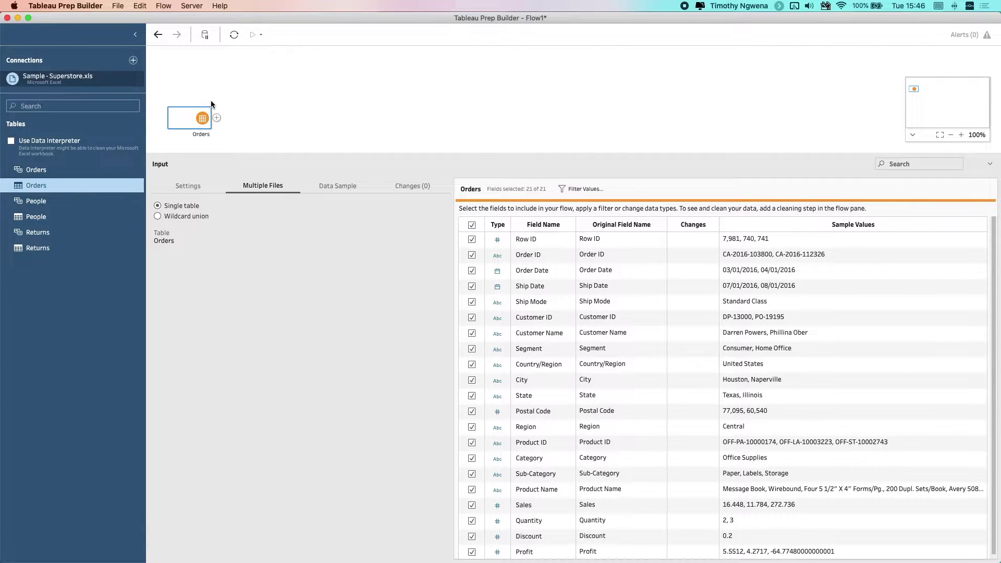
# Enable incremental refresh on the Orders input, identifying new rows by Order Date.
pyautogui.scroll(-1, 626, 428)
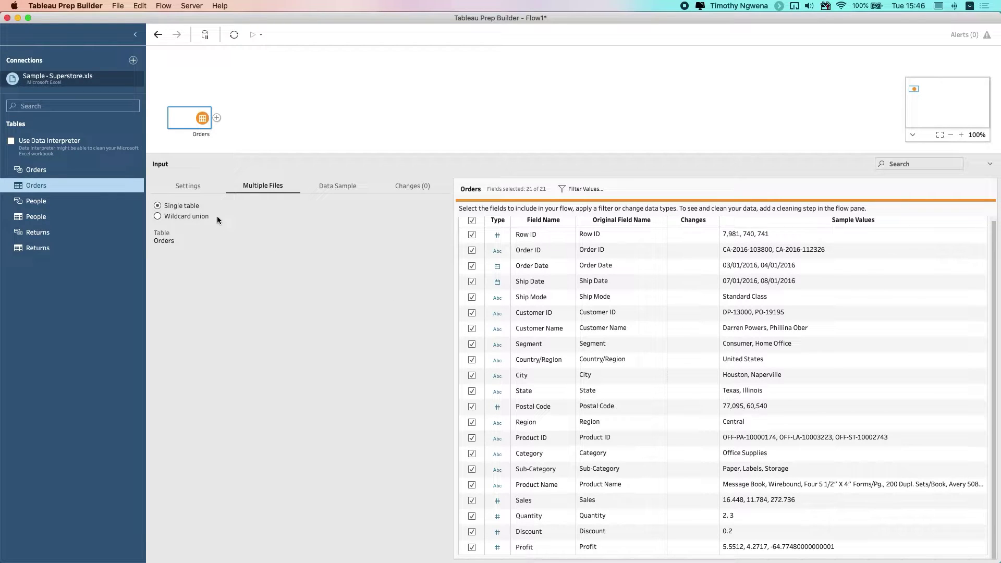
pyautogui.click(196, 191)
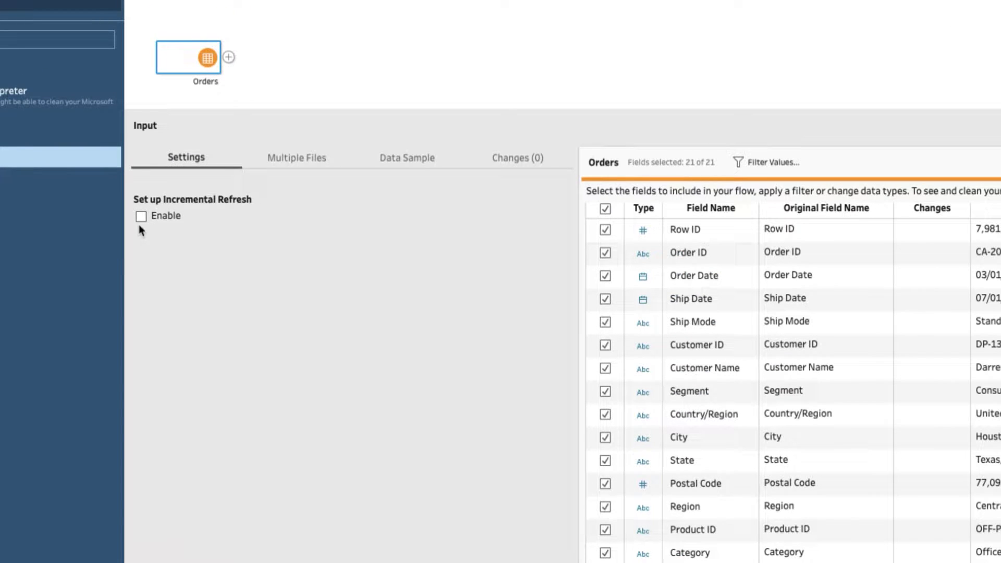
pyautogui.click(118, 203)
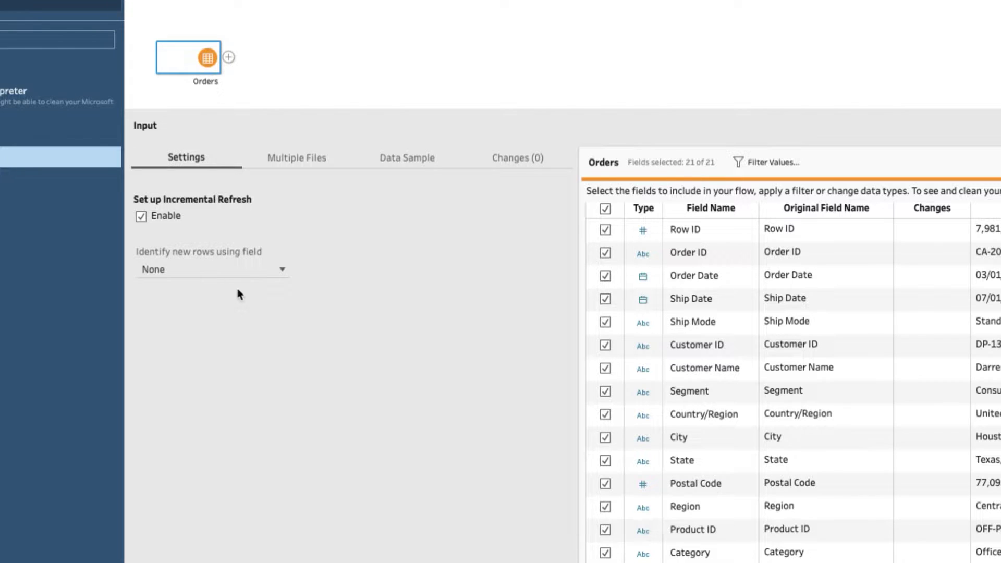
pyautogui.click(220, 270)
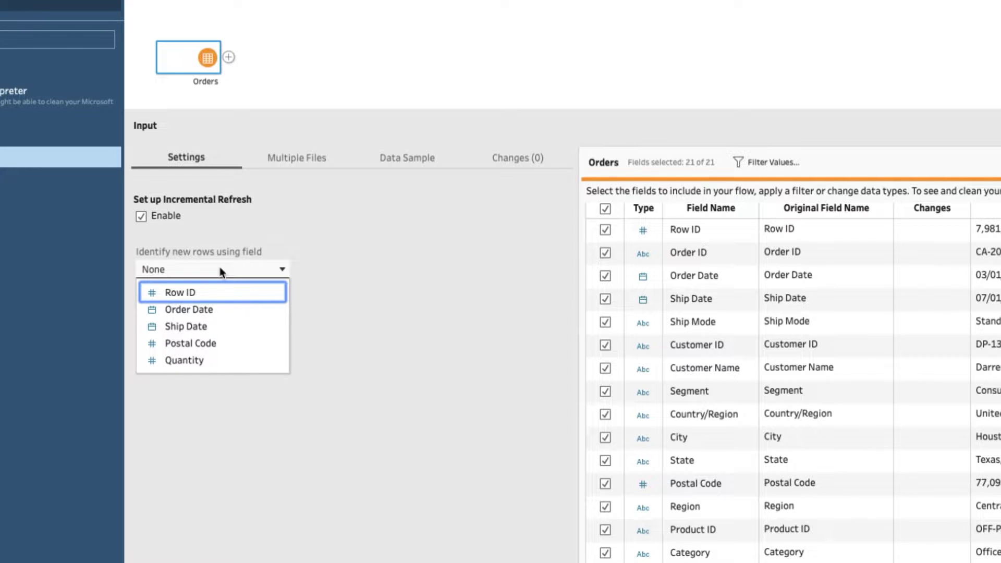
pyautogui.click(193, 309)
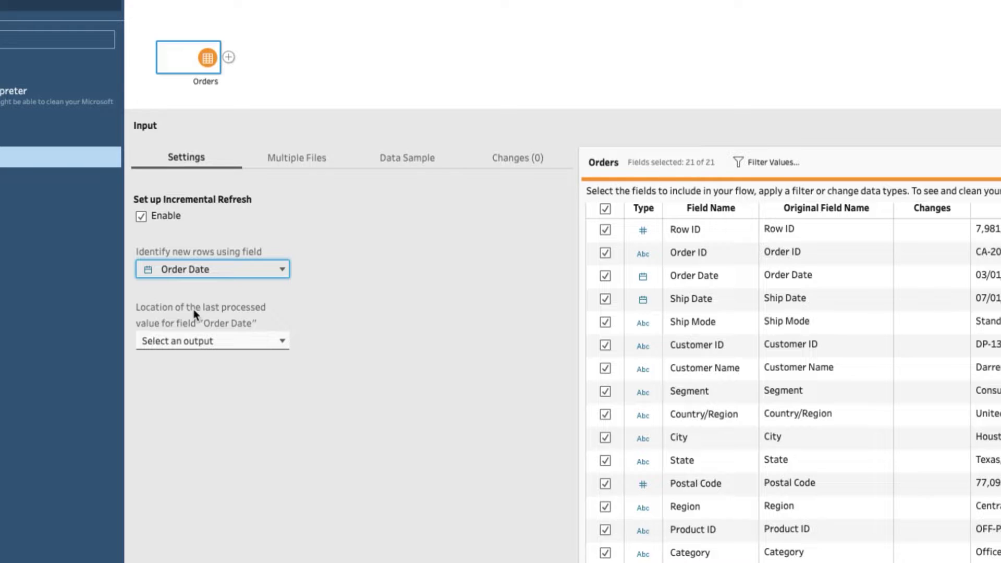
pyautogui.click(257, 345)
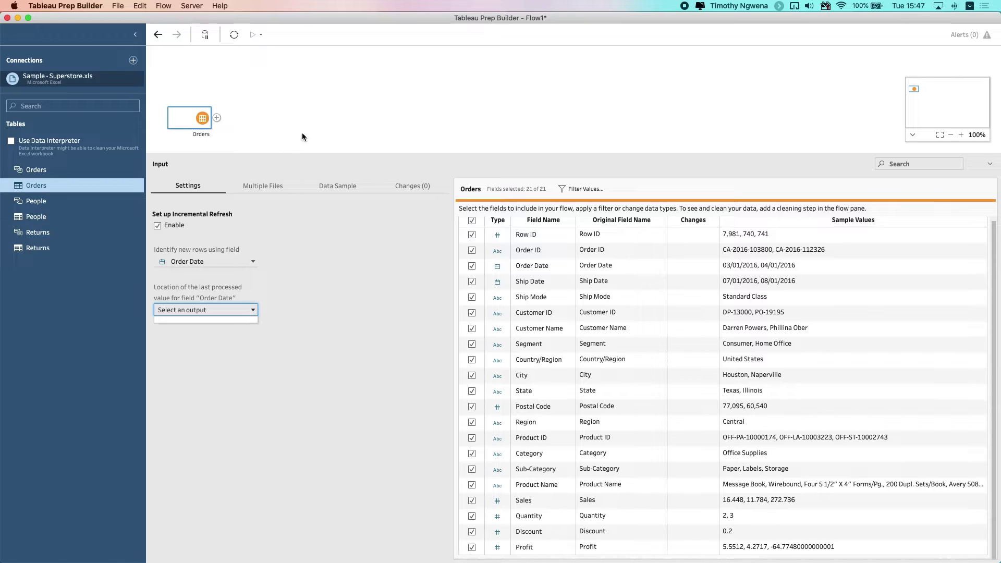
pyautogui.click(342, 62)
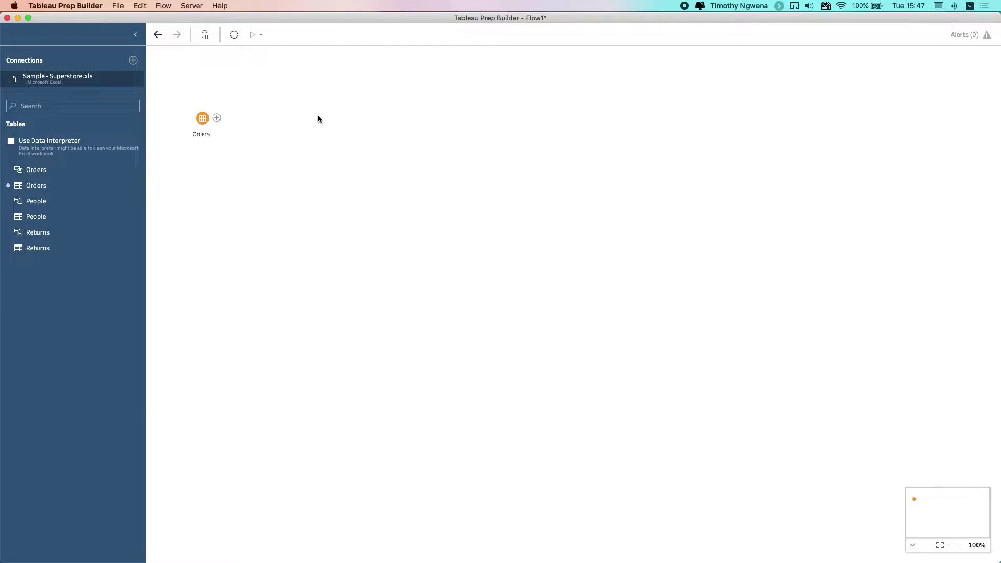
# Add a Clean step after Orders and switch Orders' incremental refresh off.
pyautogui.click(216, 118)
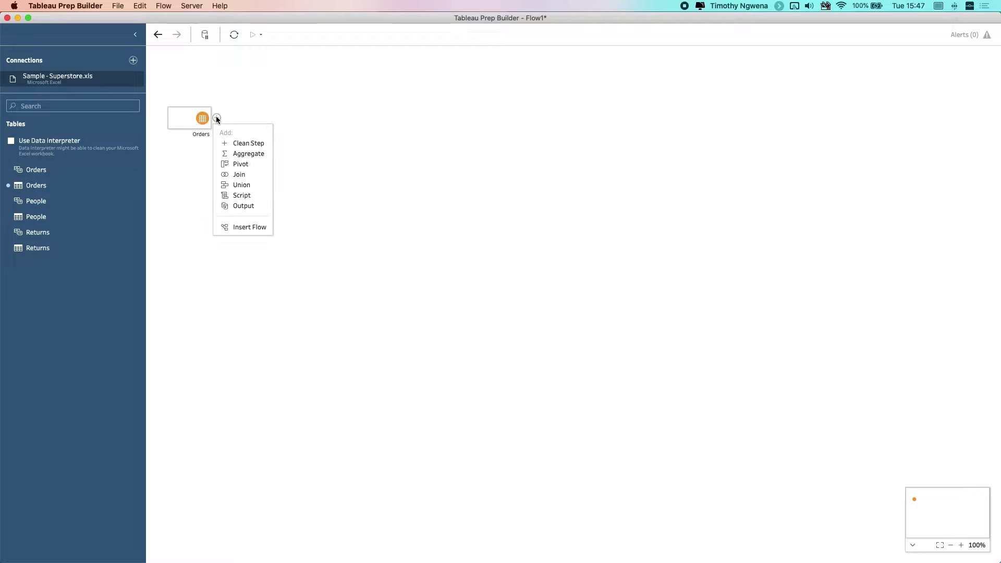
pyautogui.click(260, 143)
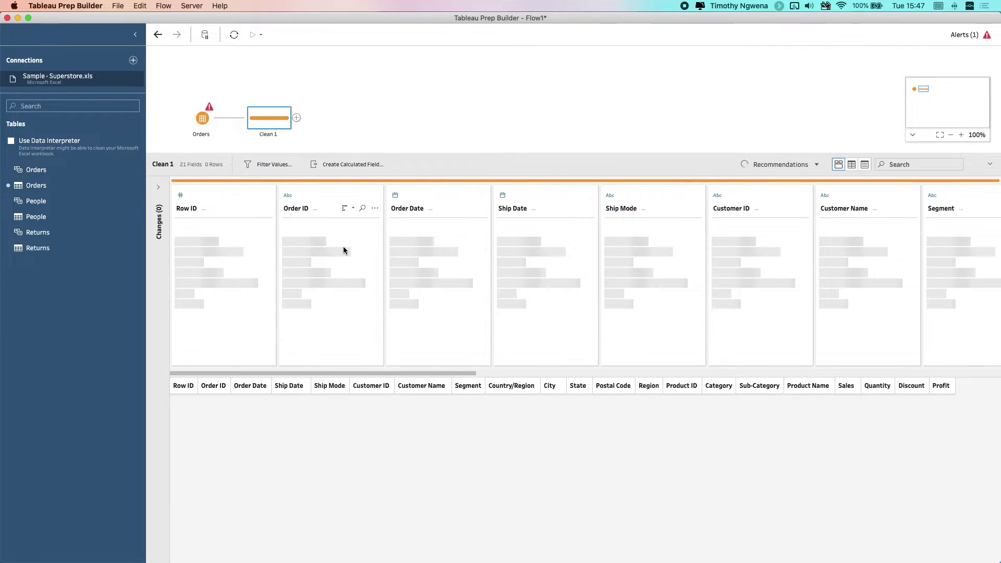
pyautogui.click(214, 132)
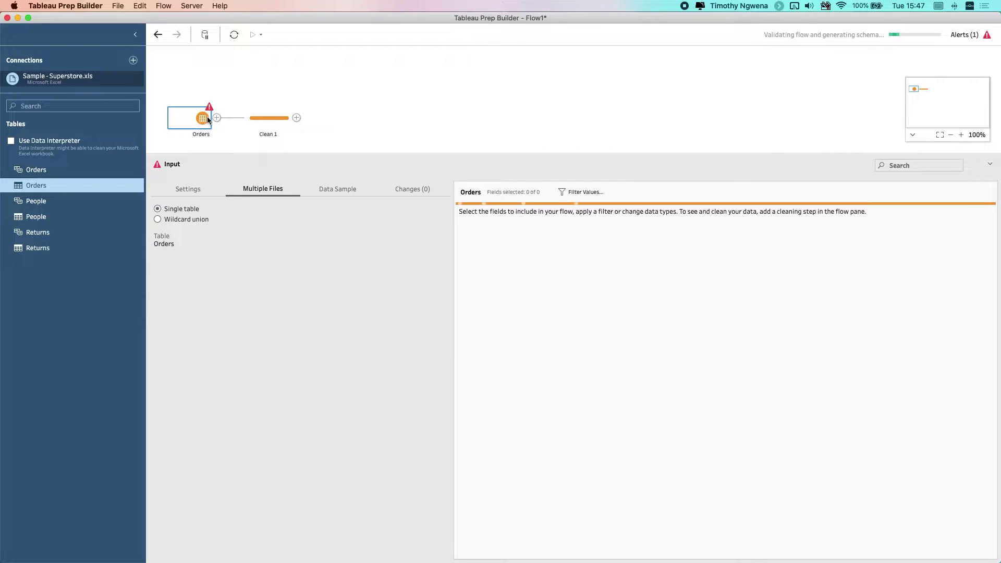
pyautogui.click(197, 191)
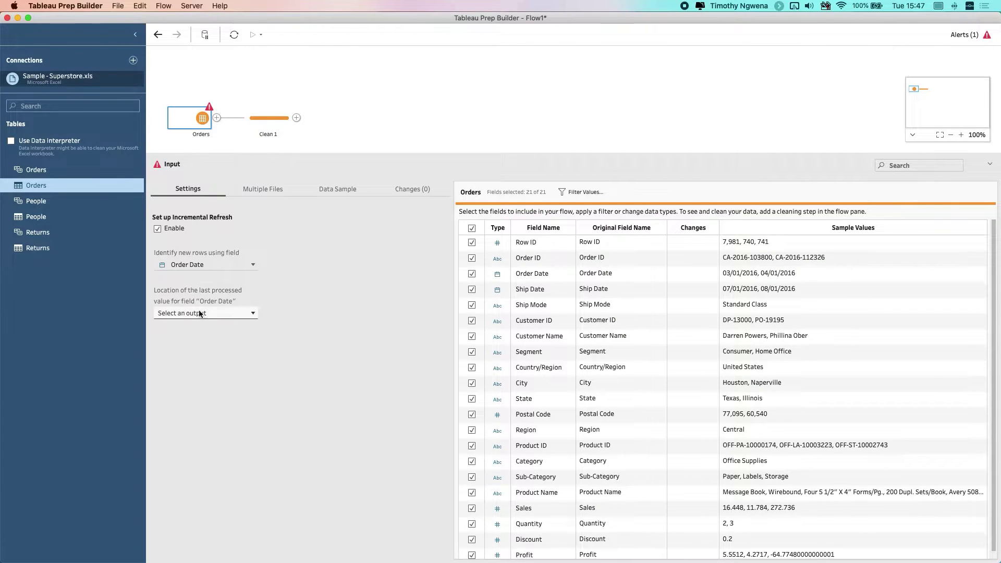
pyautogui.click(158, 230)
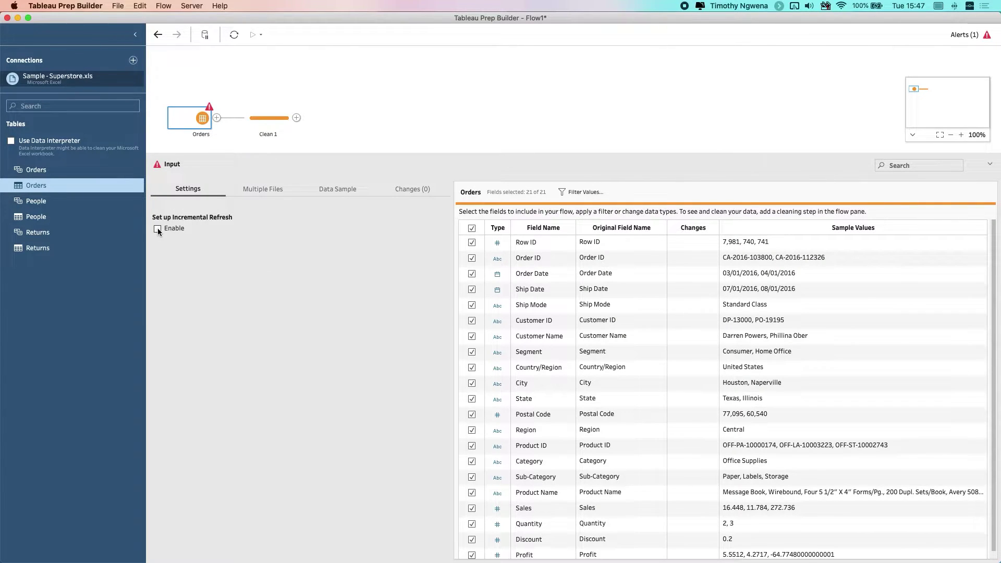
pyautogui.click(250, 82)
# Add an Output step after Clean 1, writing Output.hyper as a Tableau Data Extract.
pyautogui.click(268, 120)
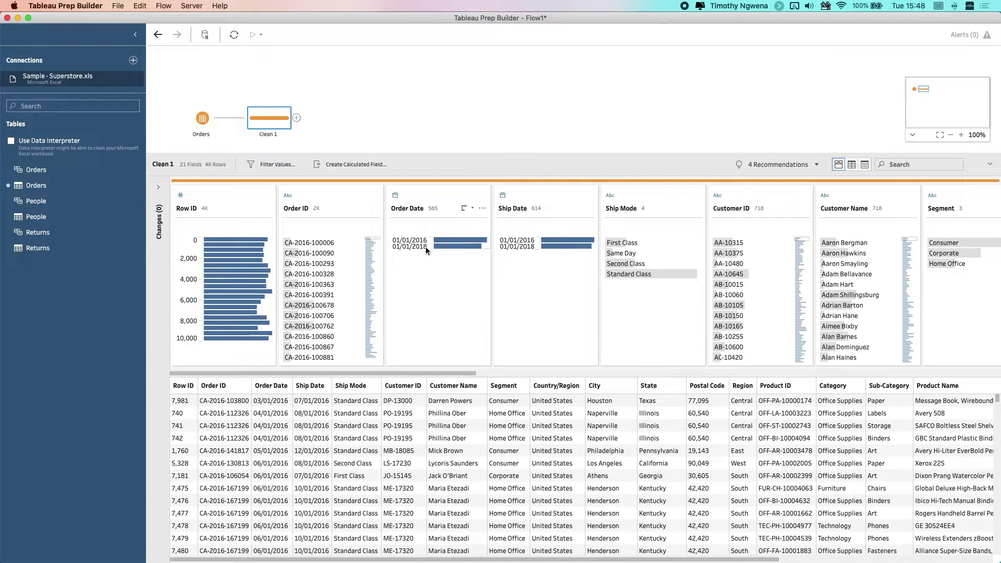
pyautogui.moveTo(436, 246)
pyautogui.click(297, 118)
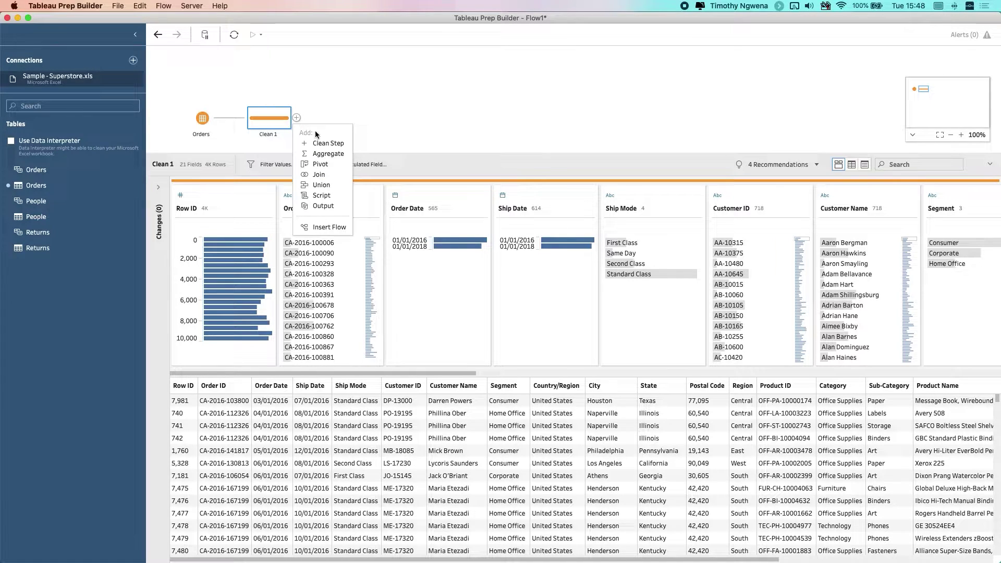
pyautogui.click(323, 206)
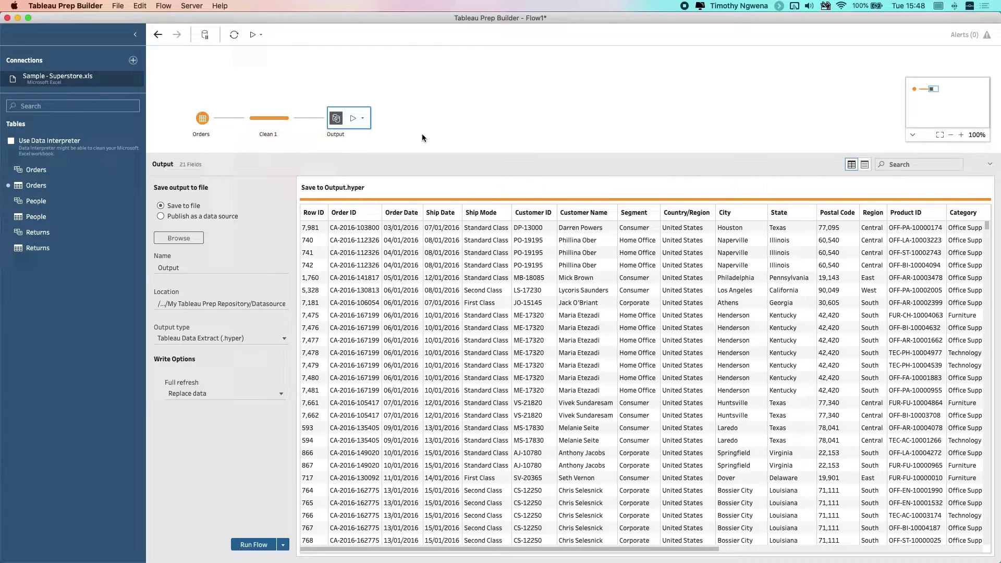
# Re-enable Orders incremental refresh, reading the last processed value from Output's Order Date field.
pyautogui.click(199, 115)
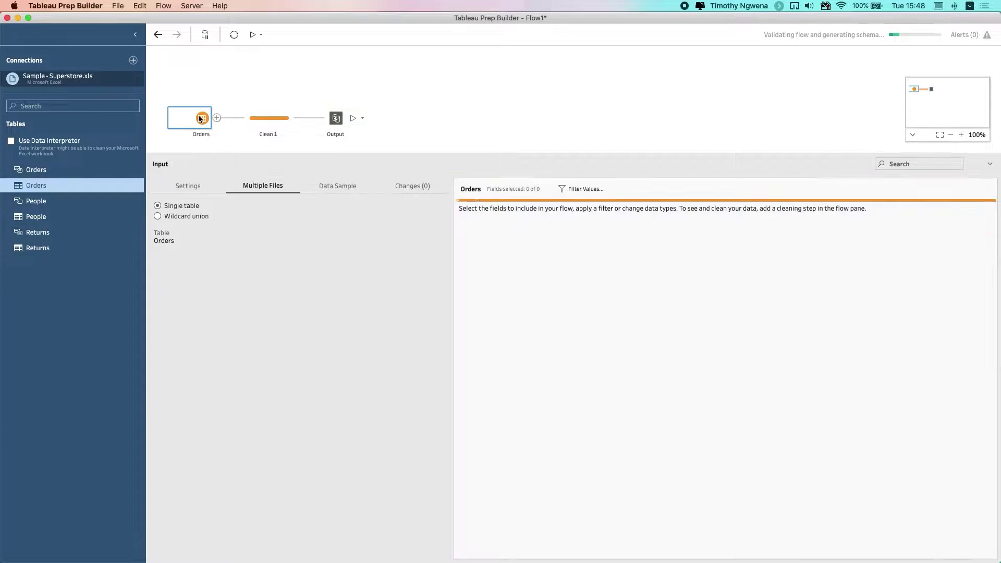
pyautogui.click(187, 189)
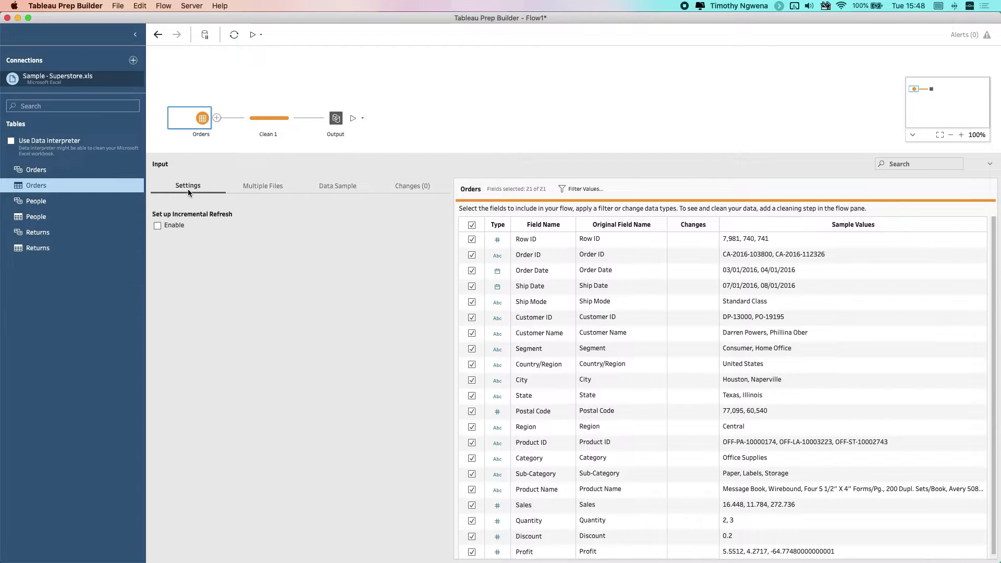
pyautogui.click(158, 226)
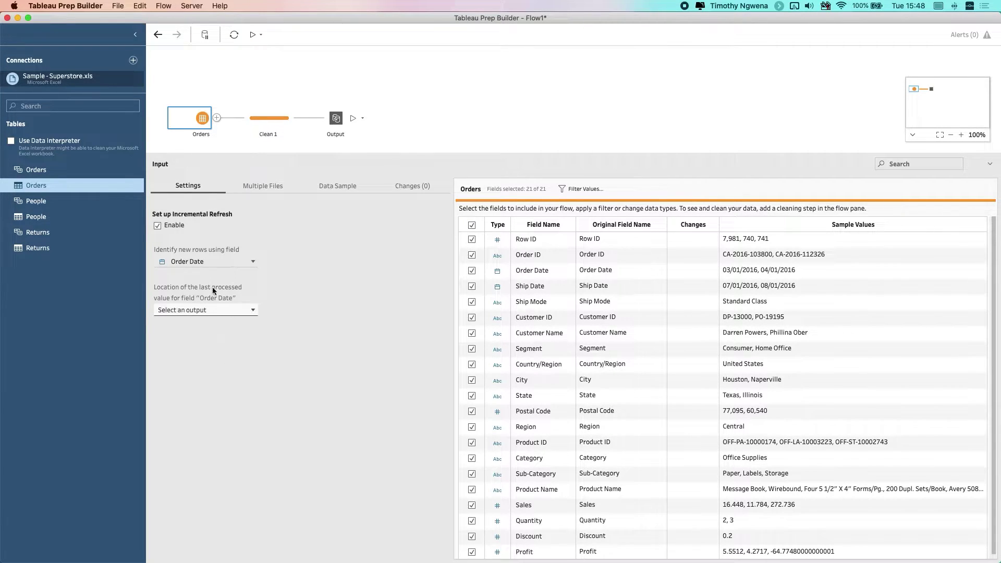
pyautogui.click(203, 311)
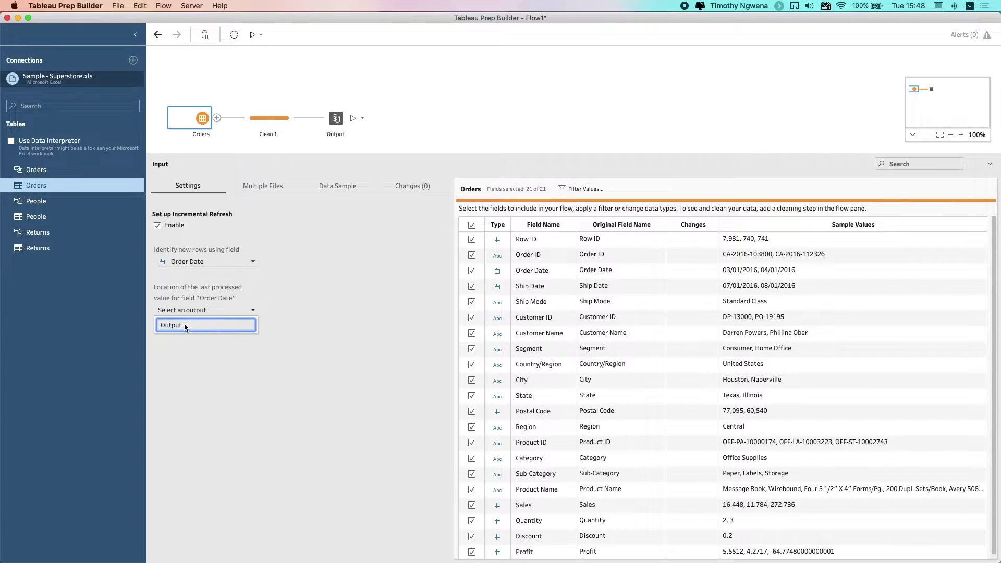
pyautogui.click(221, 326)
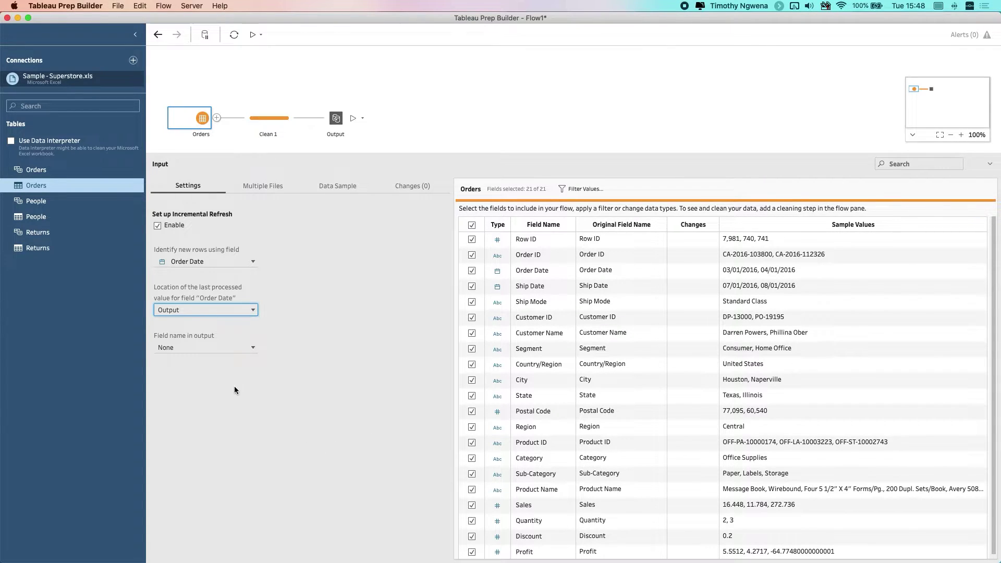
pyautogui.click(219, 349)
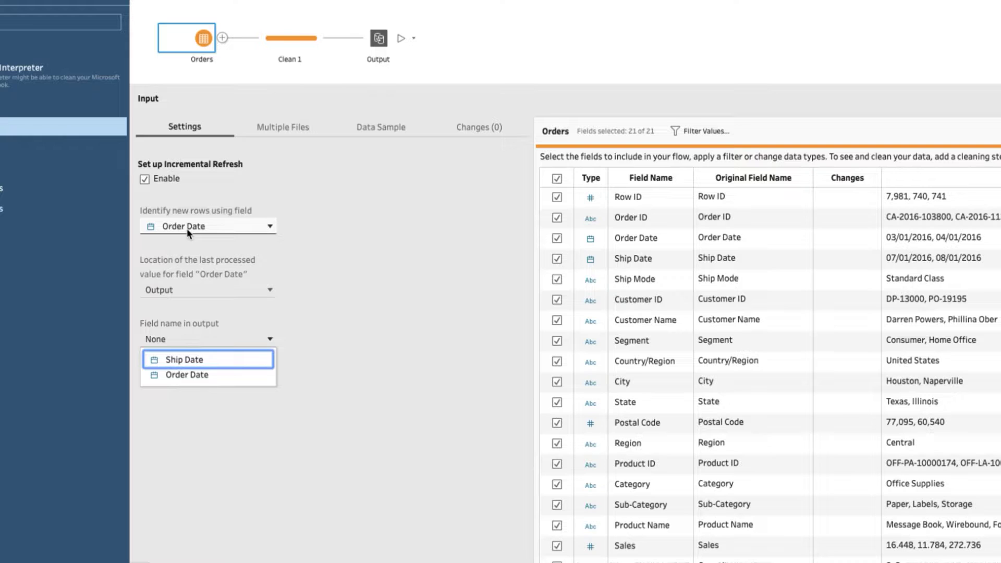
pyautogui.click(196, 374)
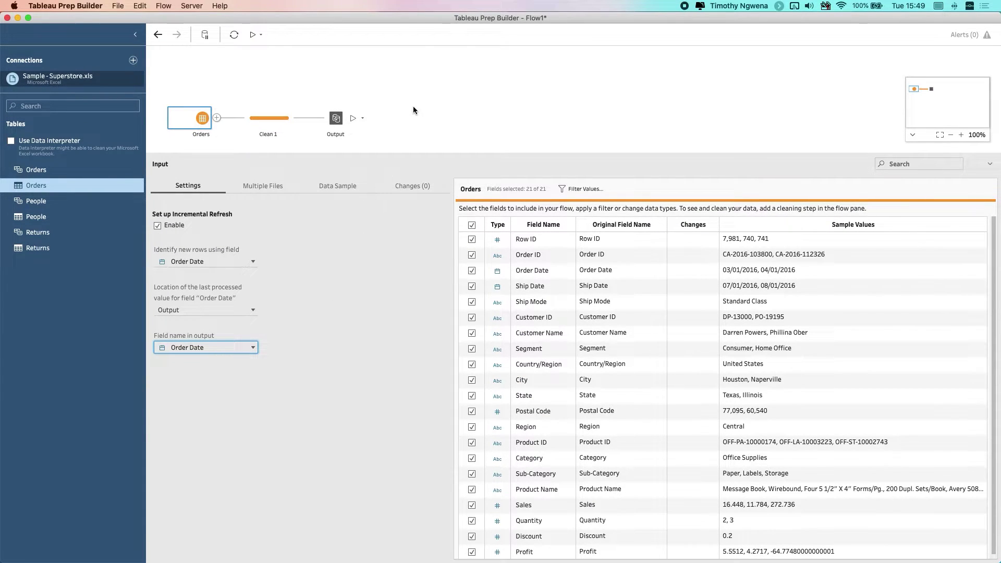
# Set the Output write options to Replace data for full refresh and Add data for incremental refresh.
pyautogui.click(339, 123)
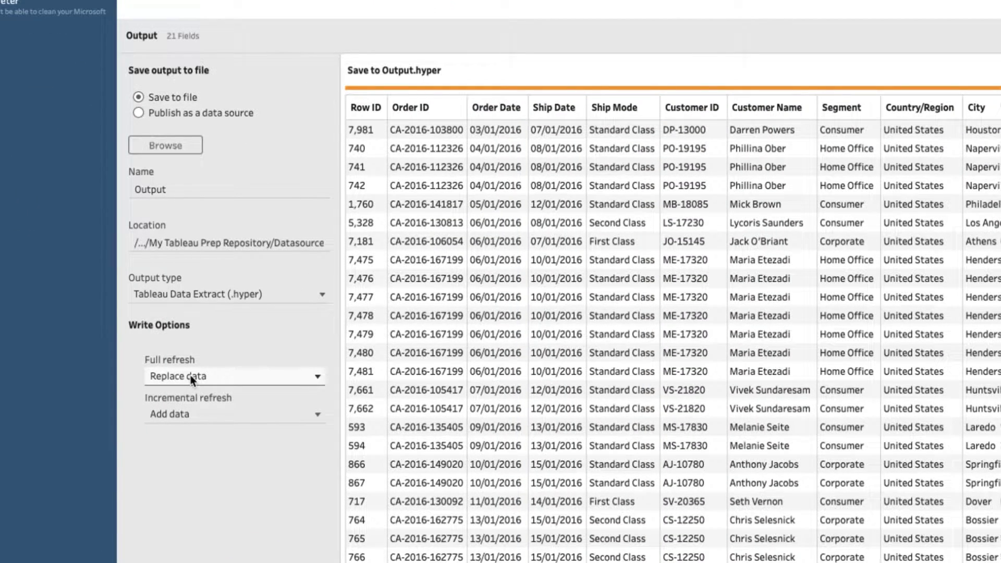
pyautogui.click(192, 379)
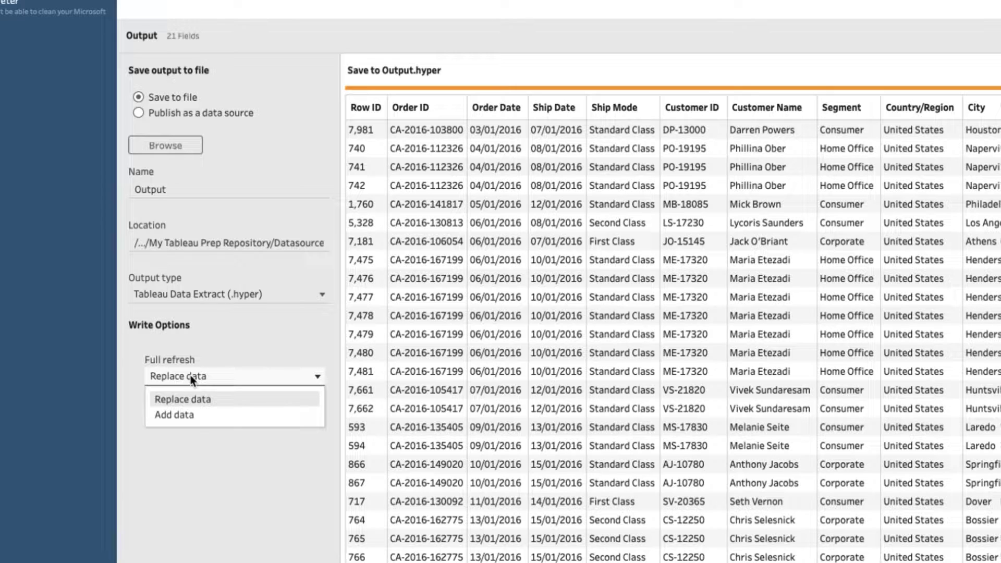
pyautogui.click(199, 412)
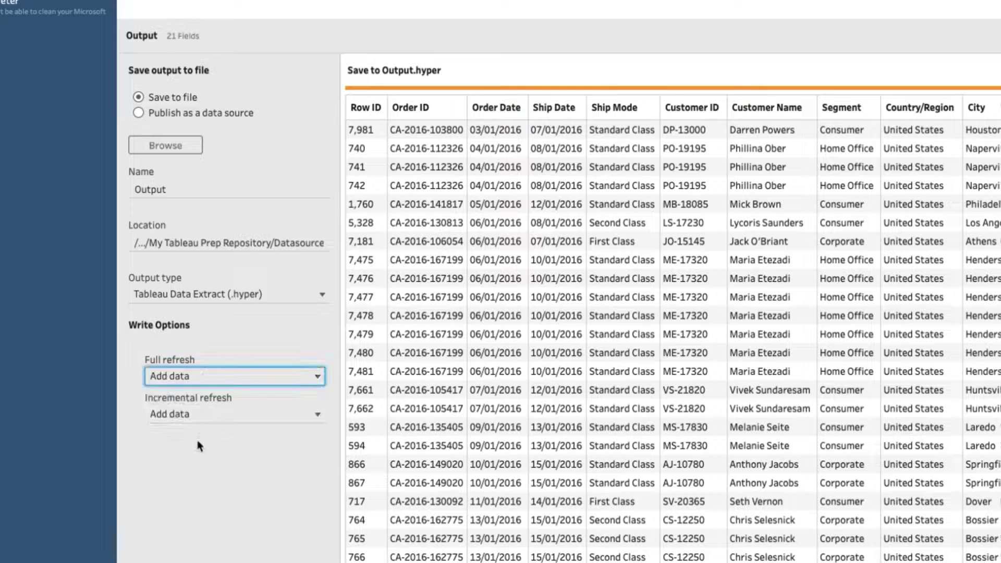
pyautogui.click(205, 375)
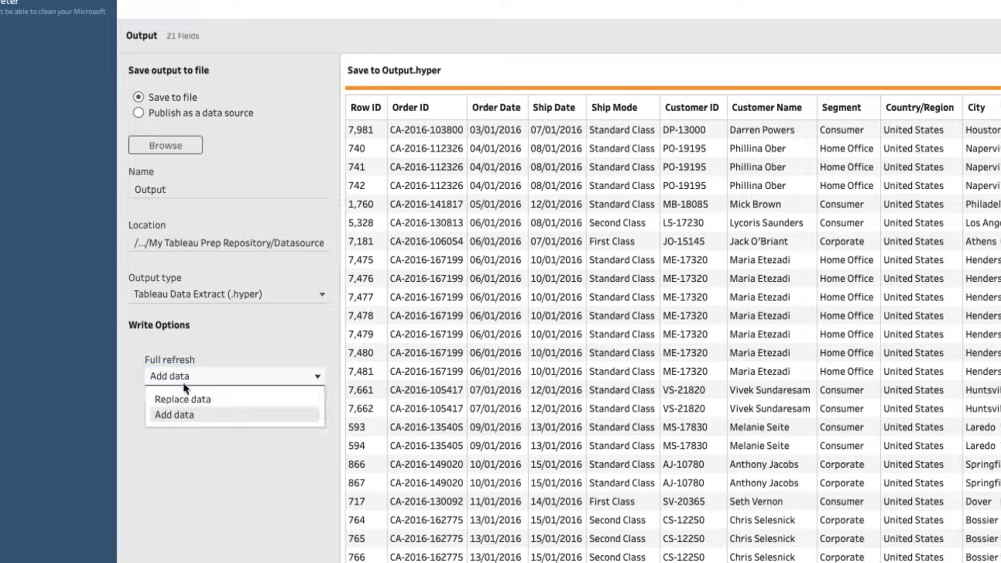
pyautogui.click(183, 399)
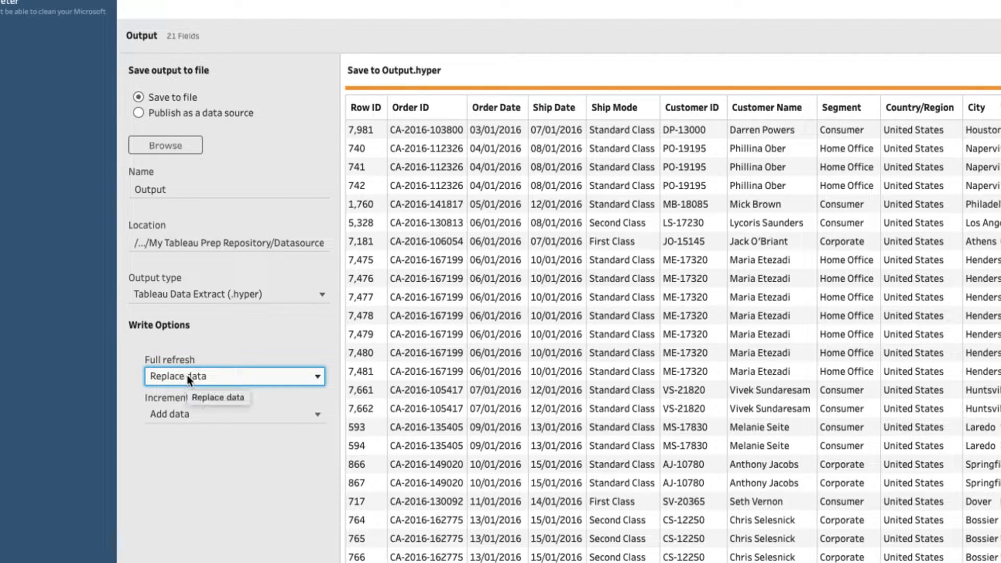
pyautogui.click(182, 414)
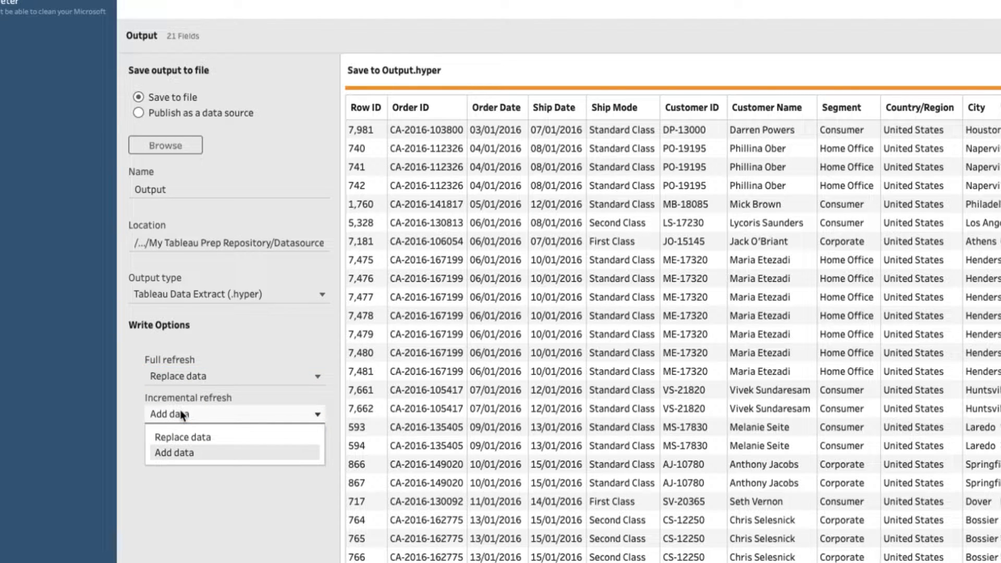
pyautogui.click(248, 452)
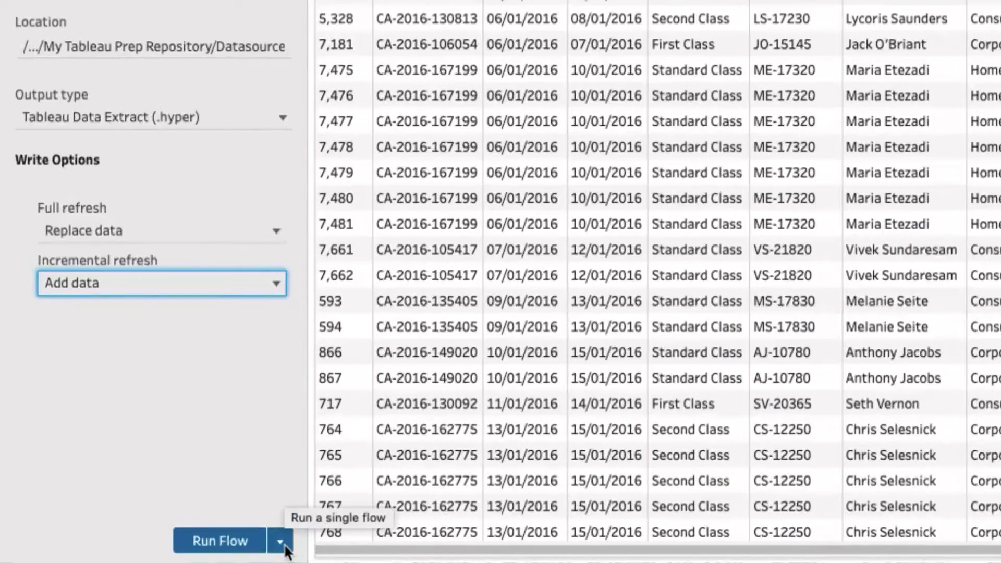
# Run the flow from the Output step.
pyautogui.click(282, 543)
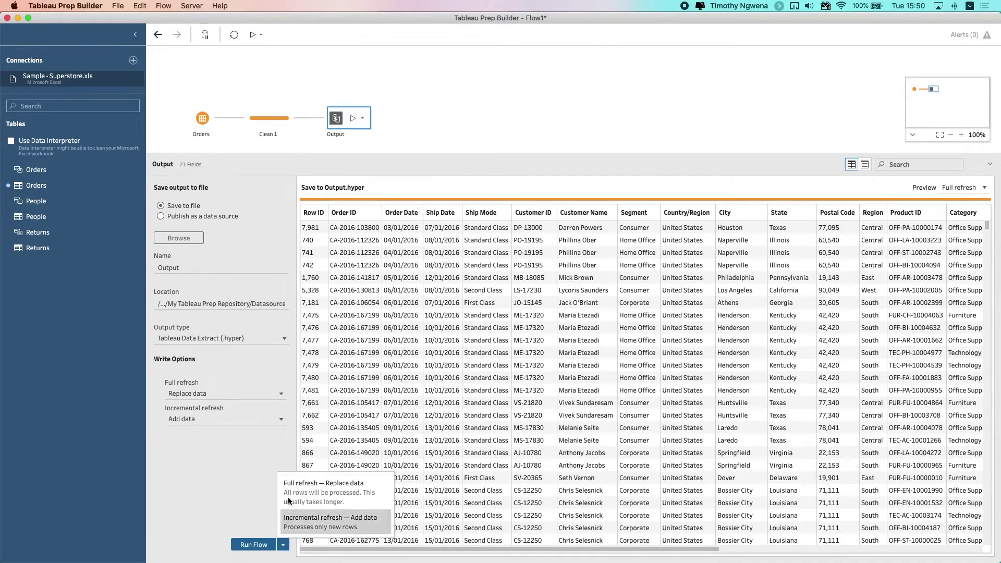
pyautogui.click(218, 502)
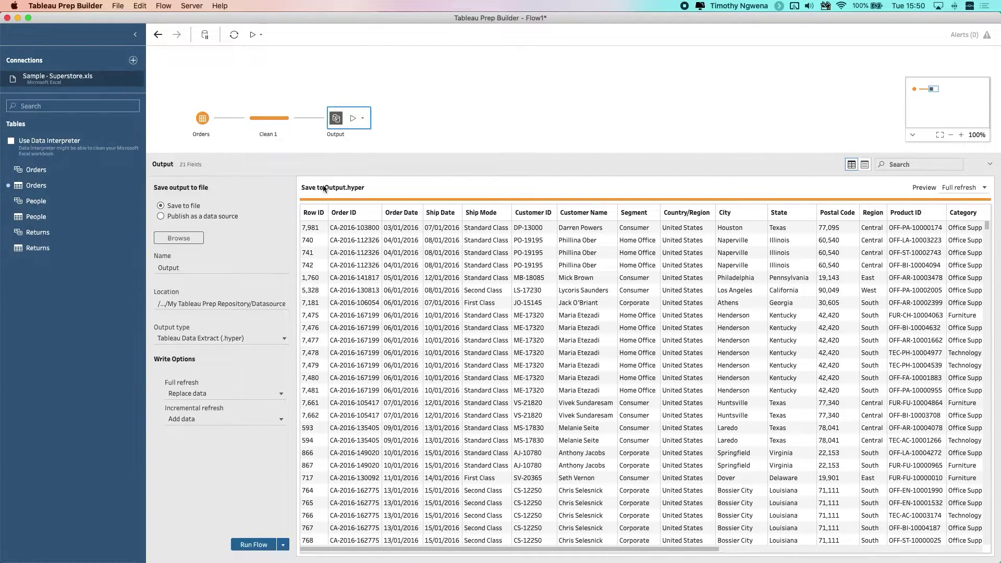
pyautogui.click(353, 118)
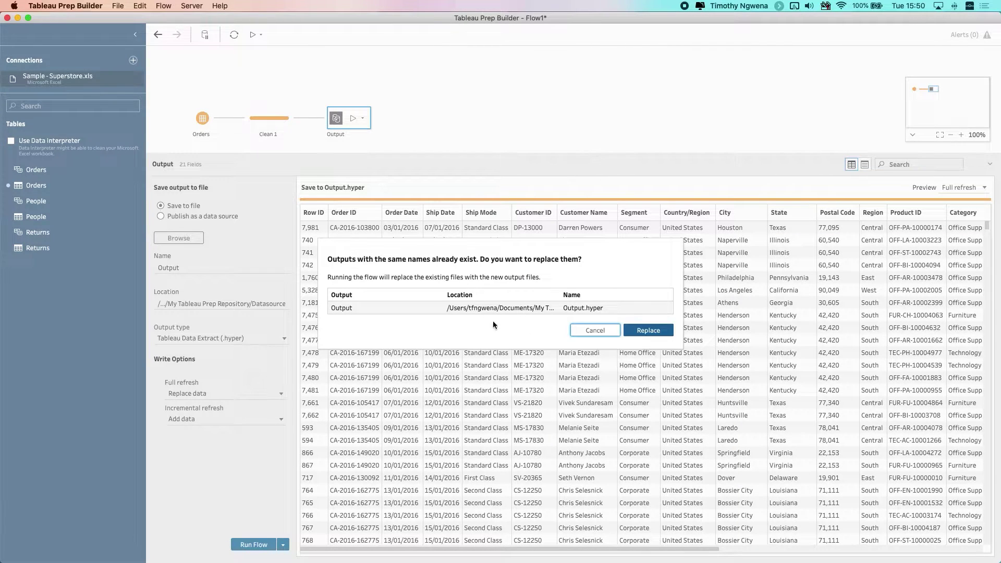
# Replace Output.hyper, dismiss the failure, and read the alert saying the file is still in use.
pyautogui.click(649, 330)
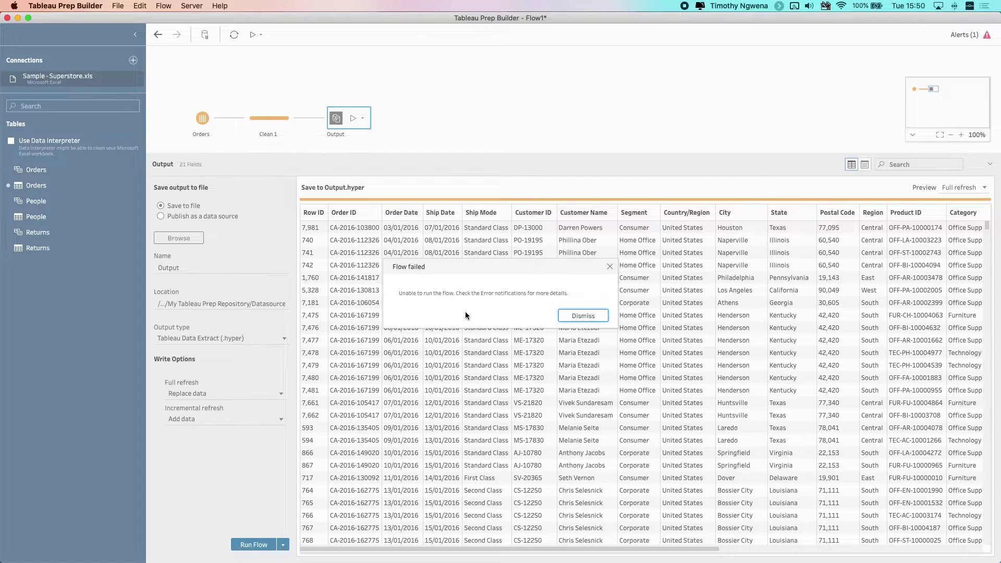
pyautogui.click(609, 266)
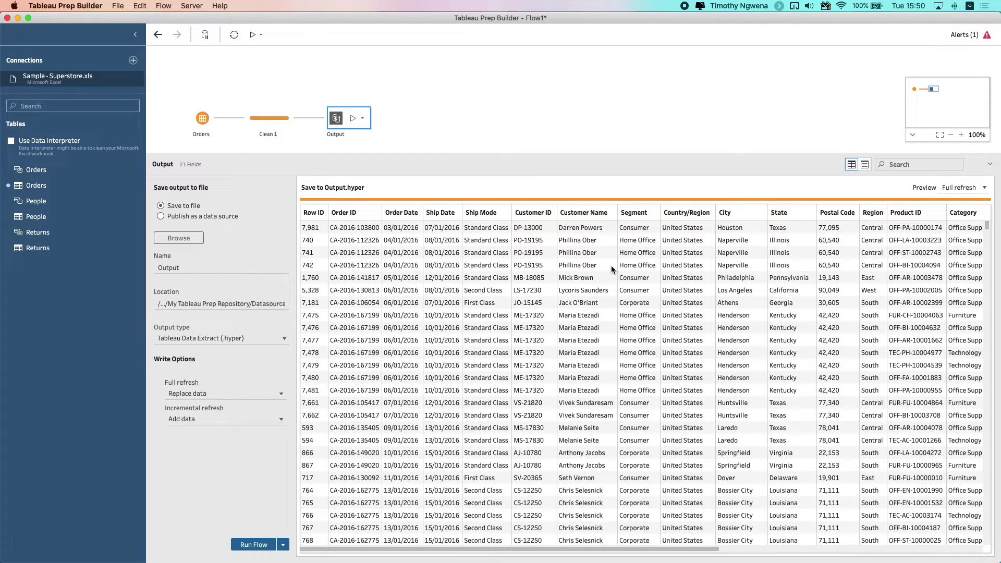
pyautogui.click(967, 36)
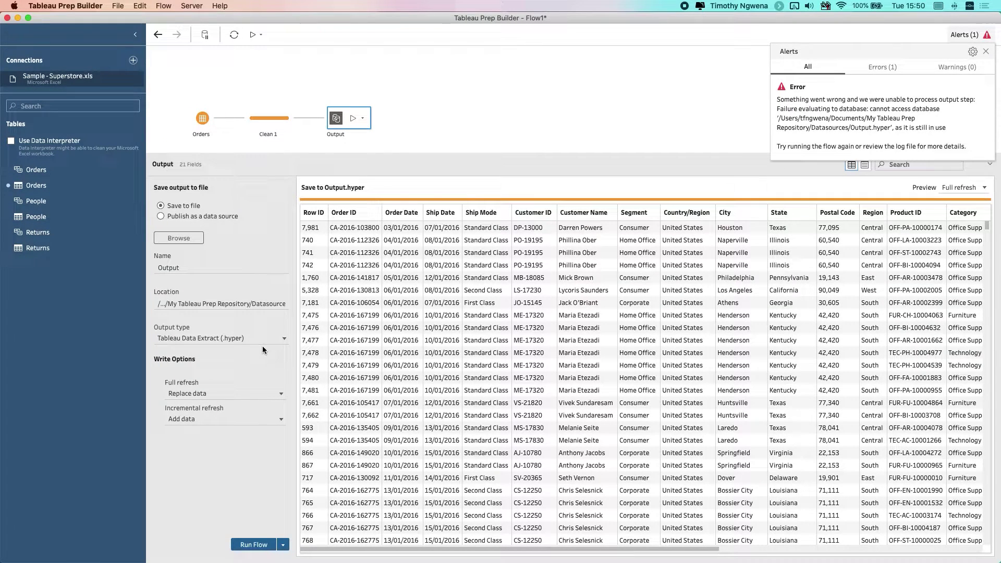
pyautogui.click(226, 336)
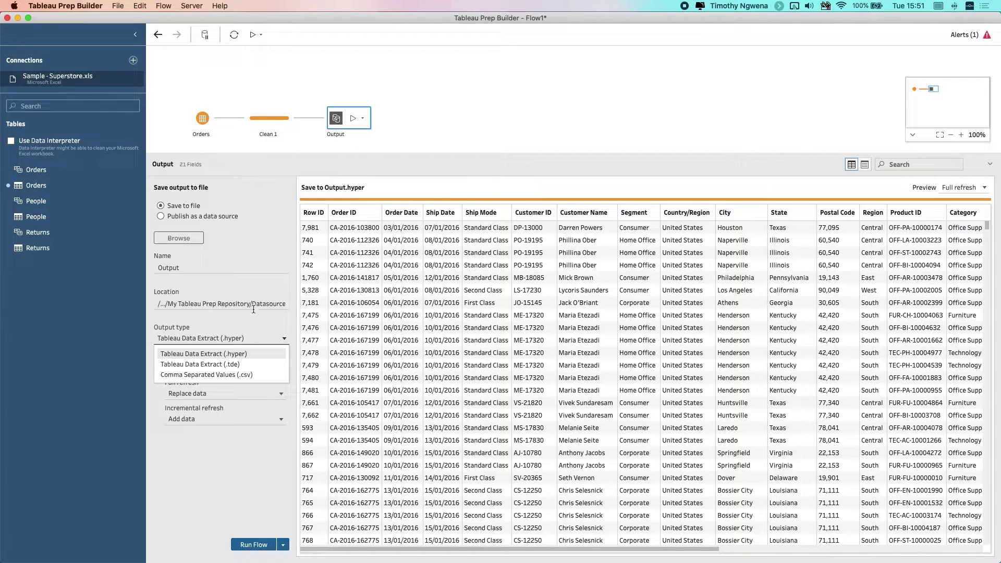
# Save the output as Output Update.hyper in the Desktop's 2020-2 folder.
pyautogui.click(185, 241)
pyautogui.click(226, 107)
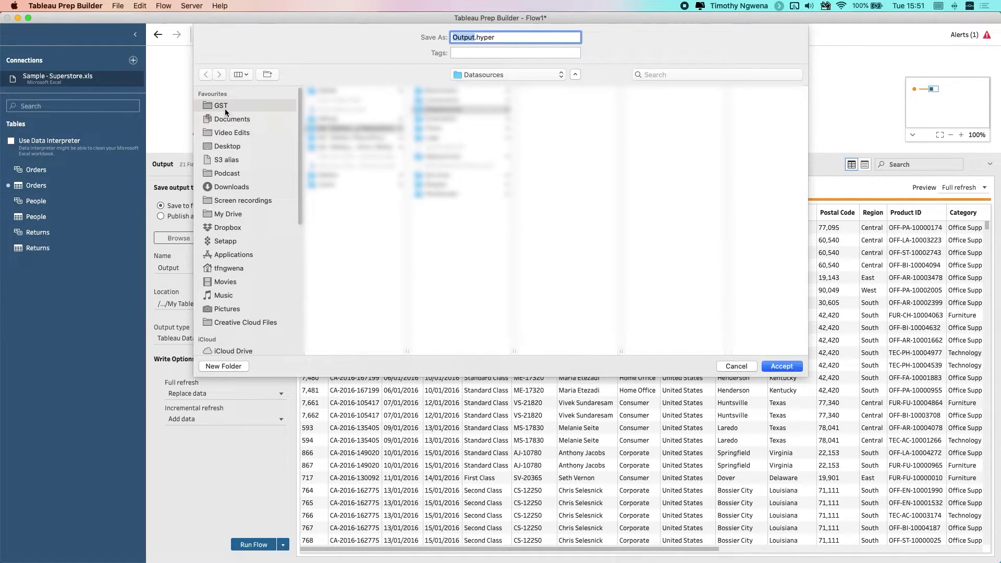
pyautogui.click(237, 186)
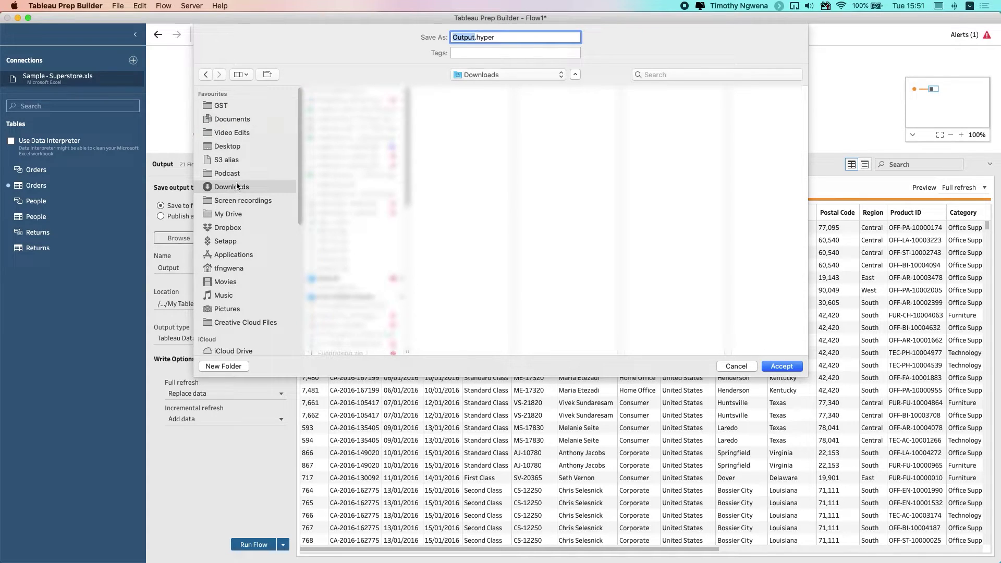
pyautogui.click(234, 146)
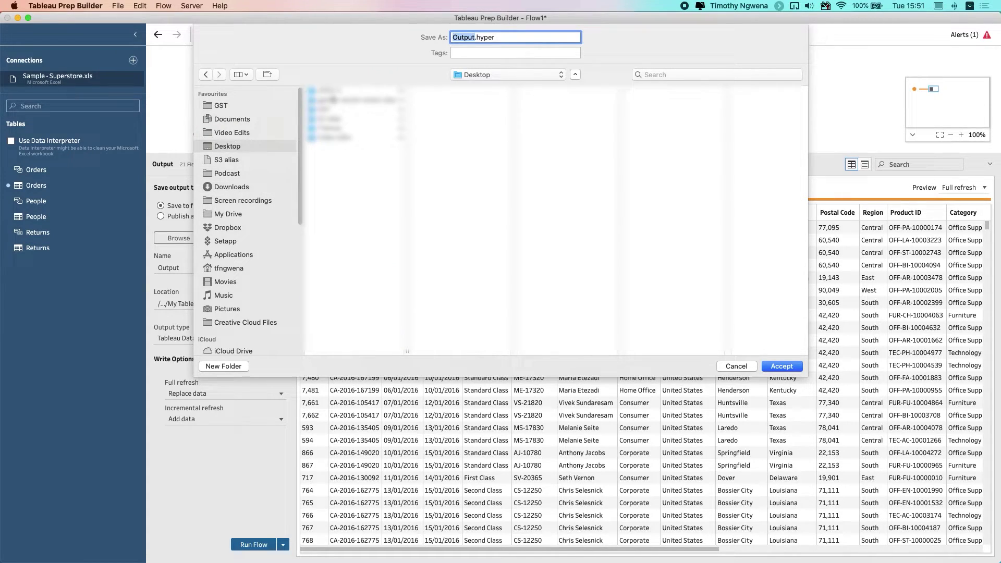
pyautogui.click(331, 92)
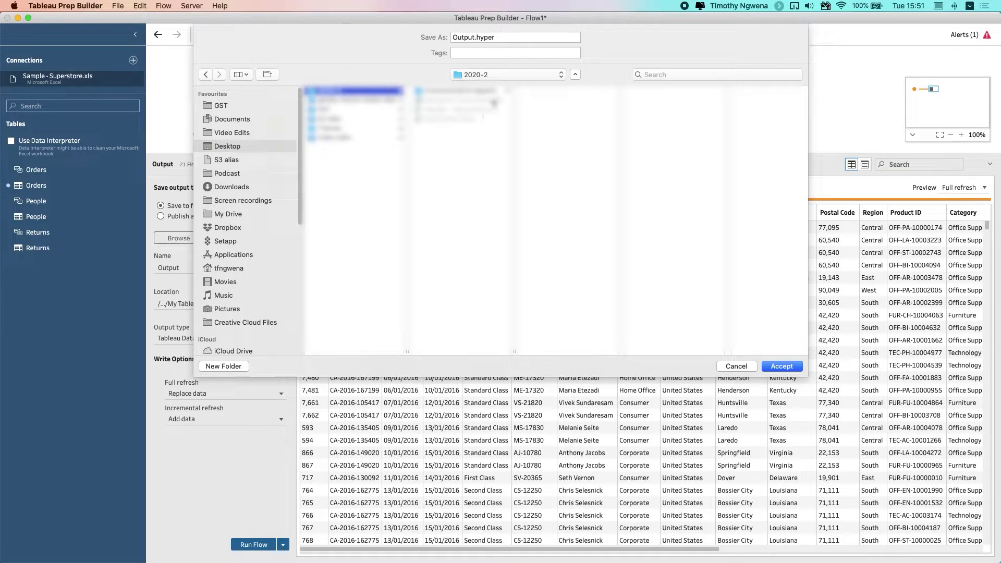
pyautogui.click(475, 37)
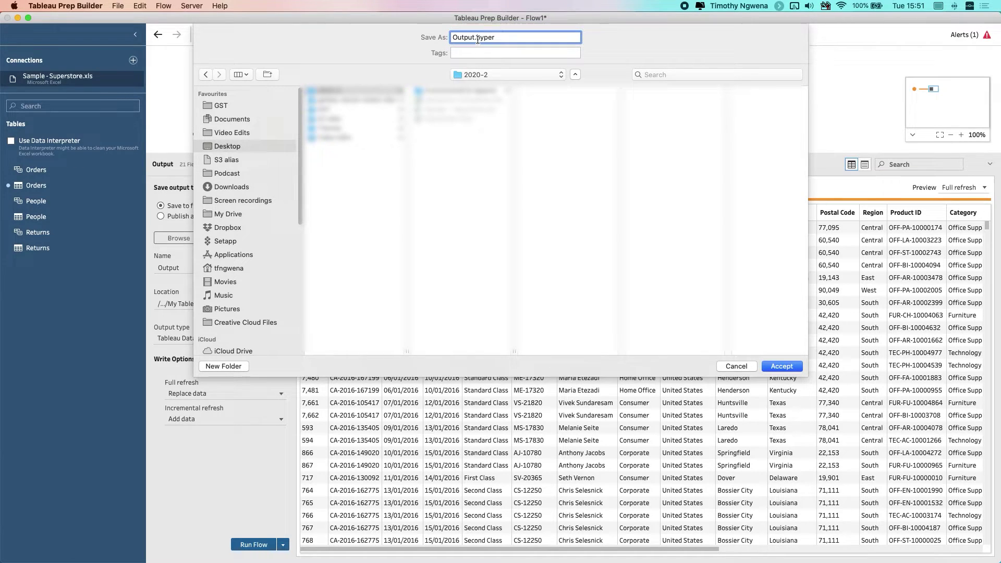
pyautogui.write('Update')
pyautogui.click(781, 366)
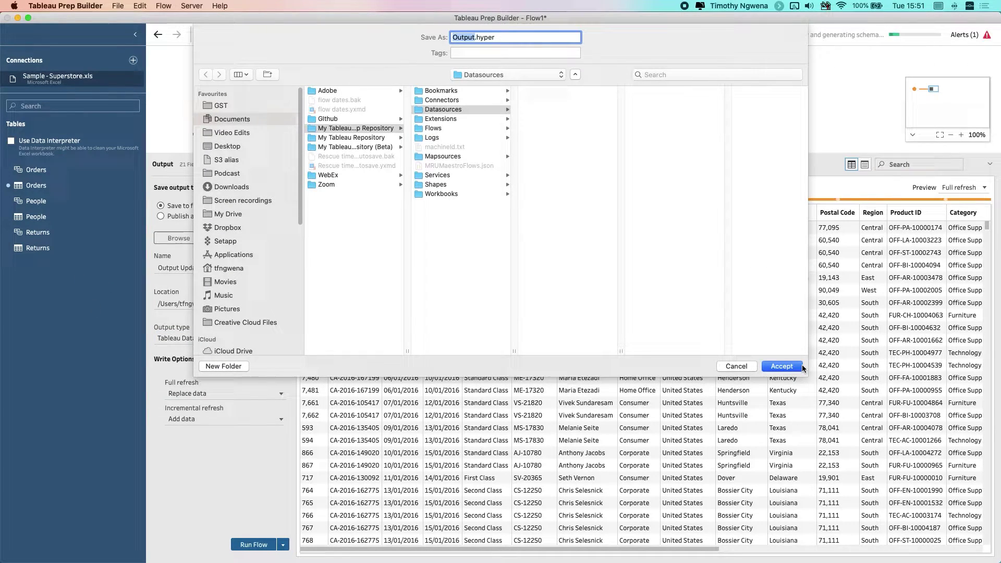
pyautogui.click(801, 366)
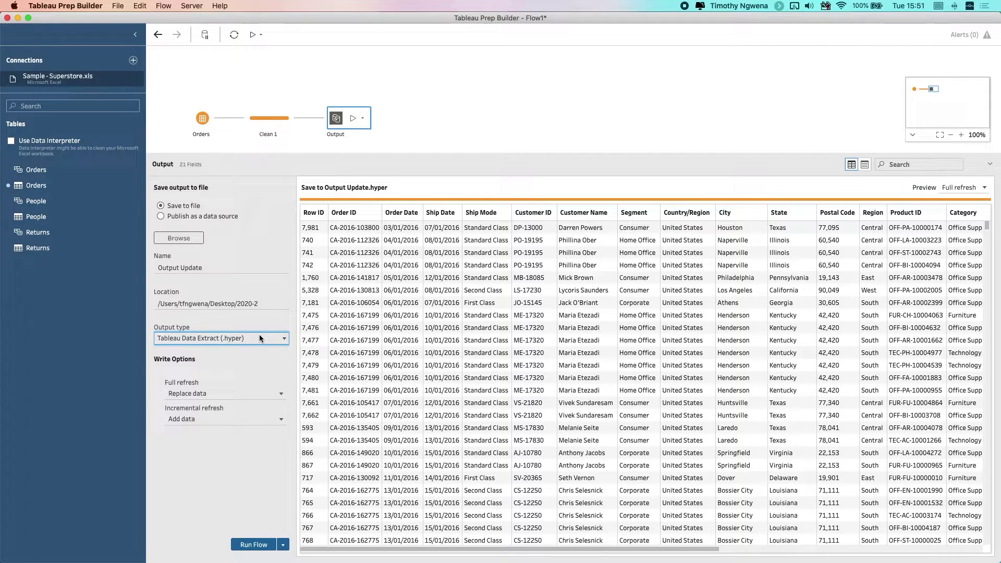
# Run the flow to write Output Update.hyper, then view Clean 1's profile of 21 fields, 4K rows.
pyautogui.click(193, 461)
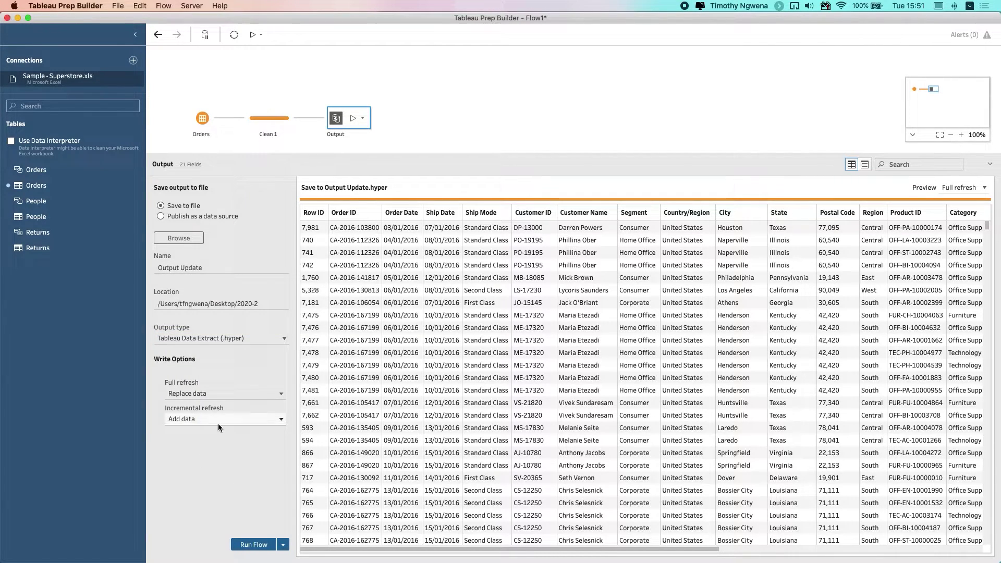
pyautogui.click(353, 118)
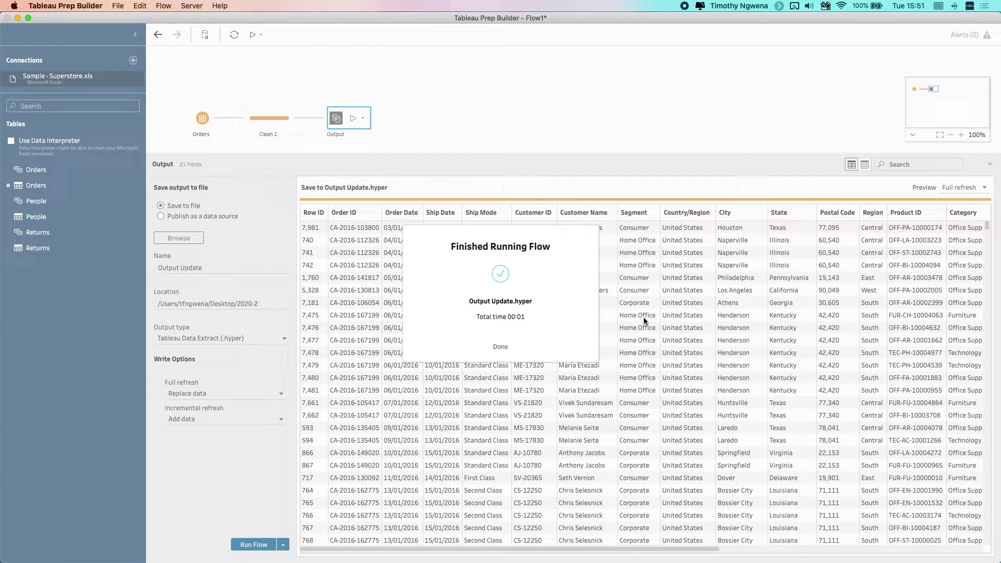
pyautogui.click(498, 345)
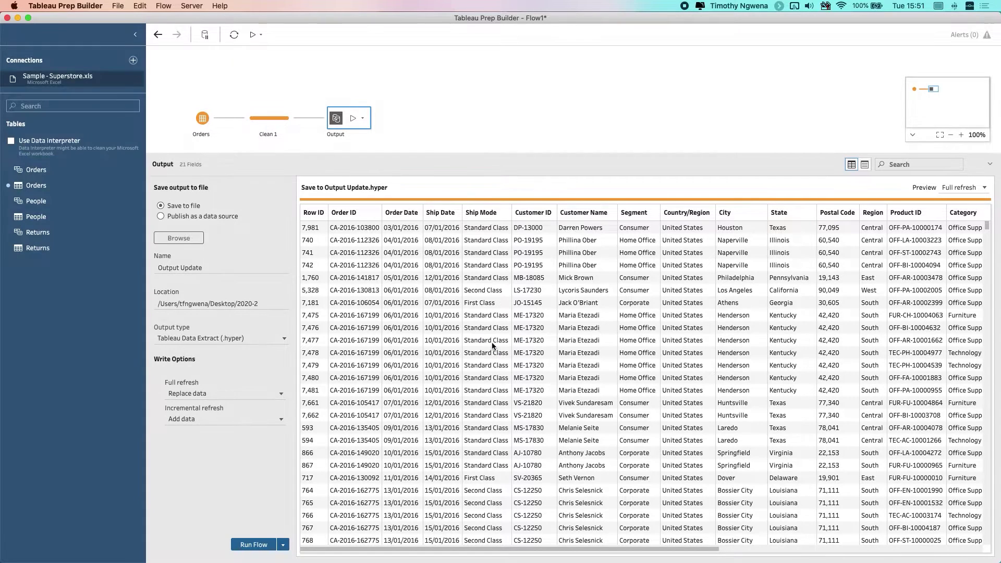
pyautogui.click(279, 121)
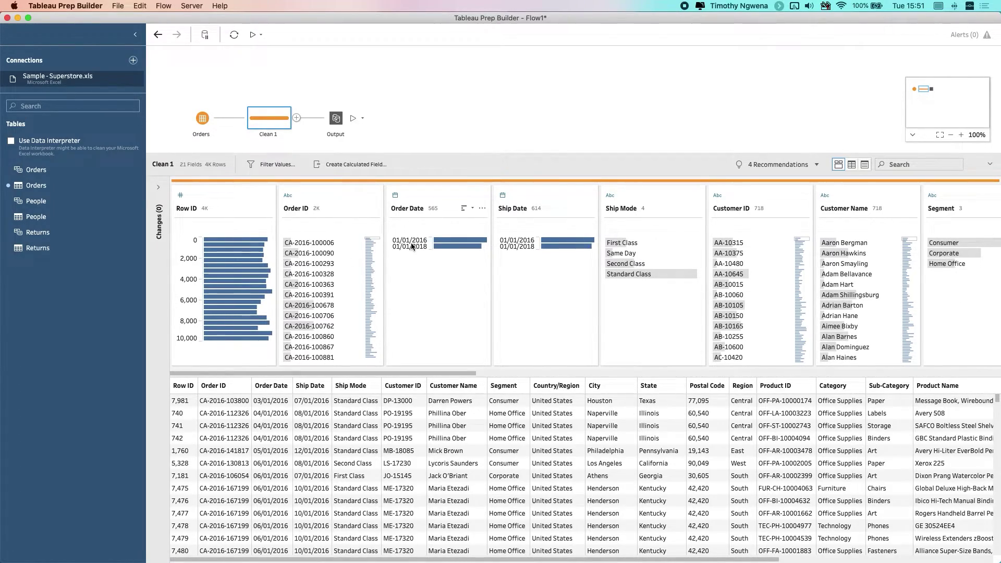
# Overwrite Incremental & Append's Sample - Superstore.xls with the 3.4 MB 19 Feb 2020 version.
pyautogui.hotkey('ctrl', 'Up')
pyautogui.click(167, 135)
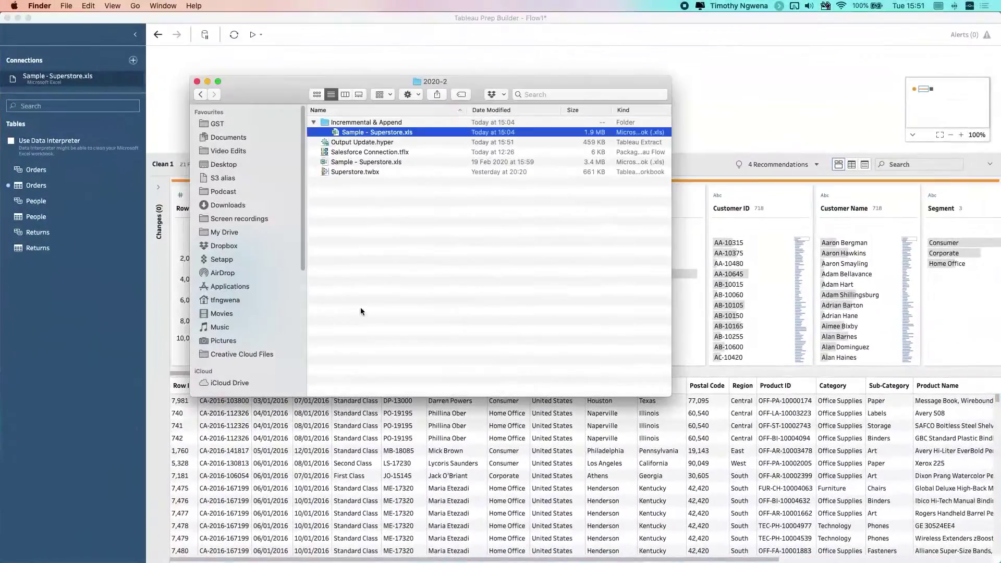
pyautogui.click(361, 350)
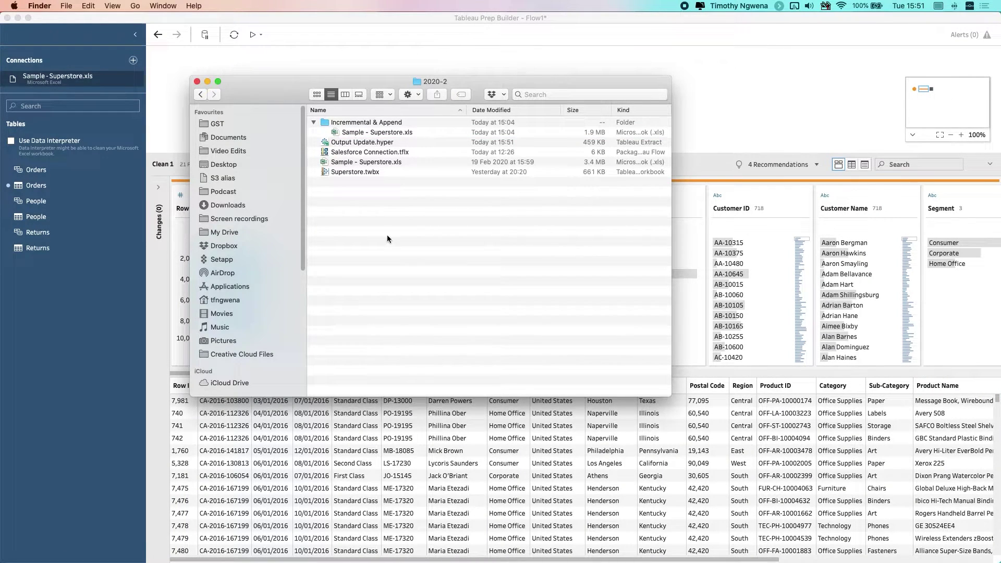
pyautogui.click(352, 161)
pyautogui.rightClick(390, 163)
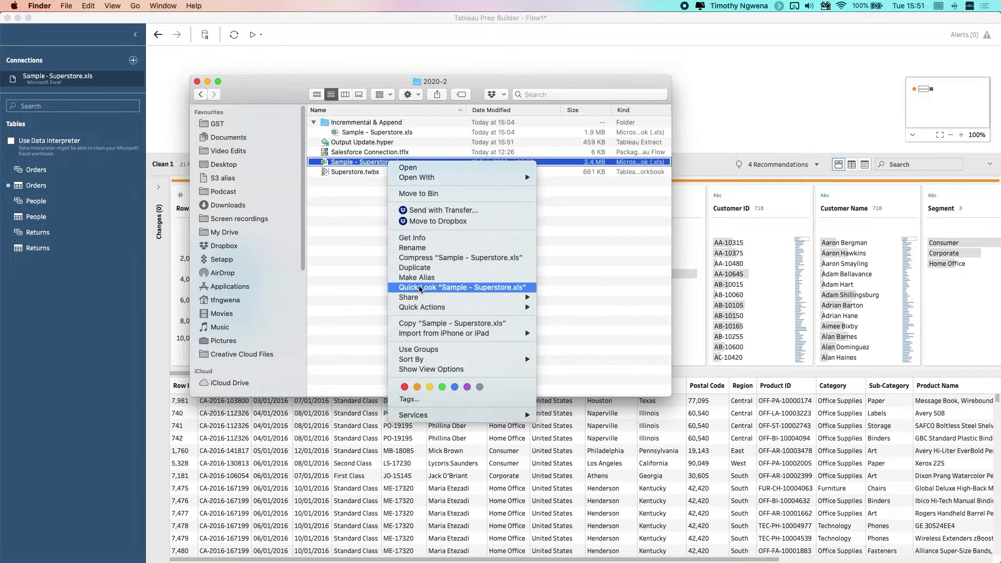
pyautogui.click(362, 298)
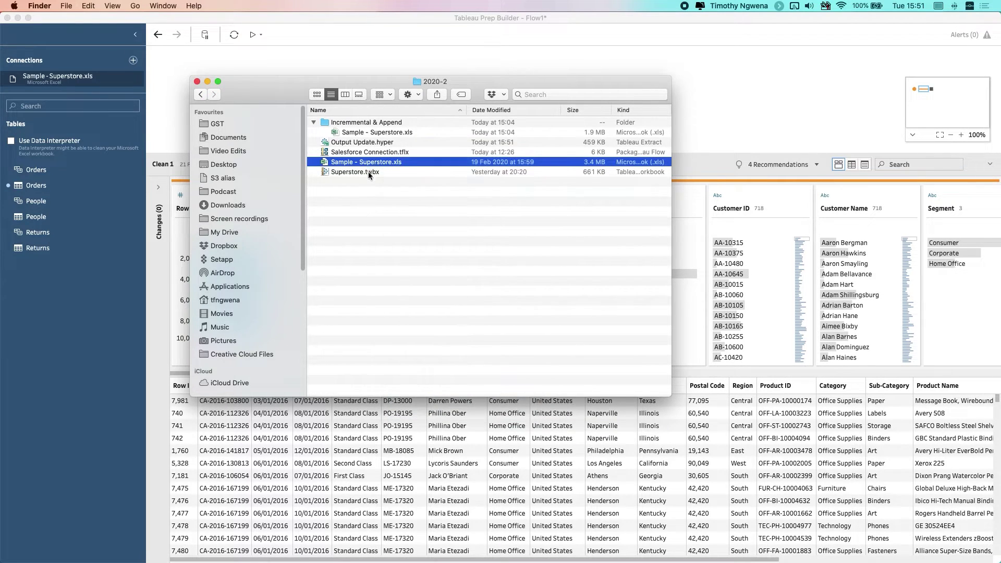
pyautogui.moveTo(372, 162); pyautogui.dragTo(379, 134)
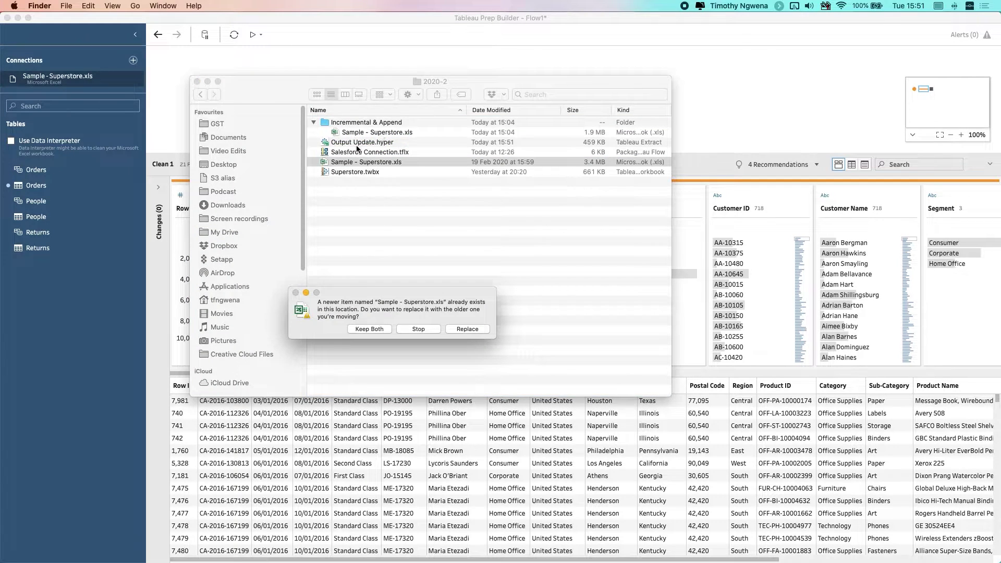
pyautogui.click(468, 329)
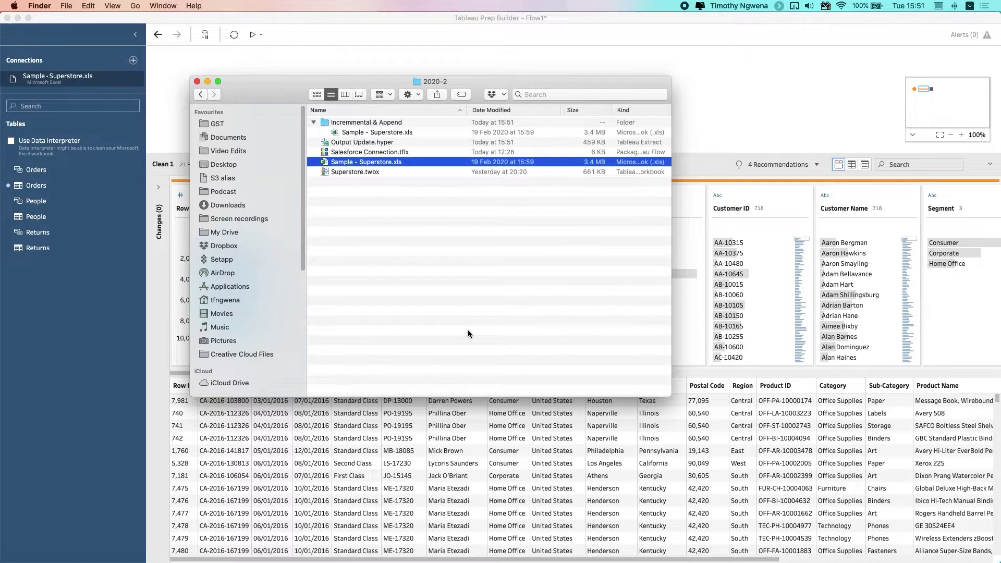
pyautogui.click(598, 132)
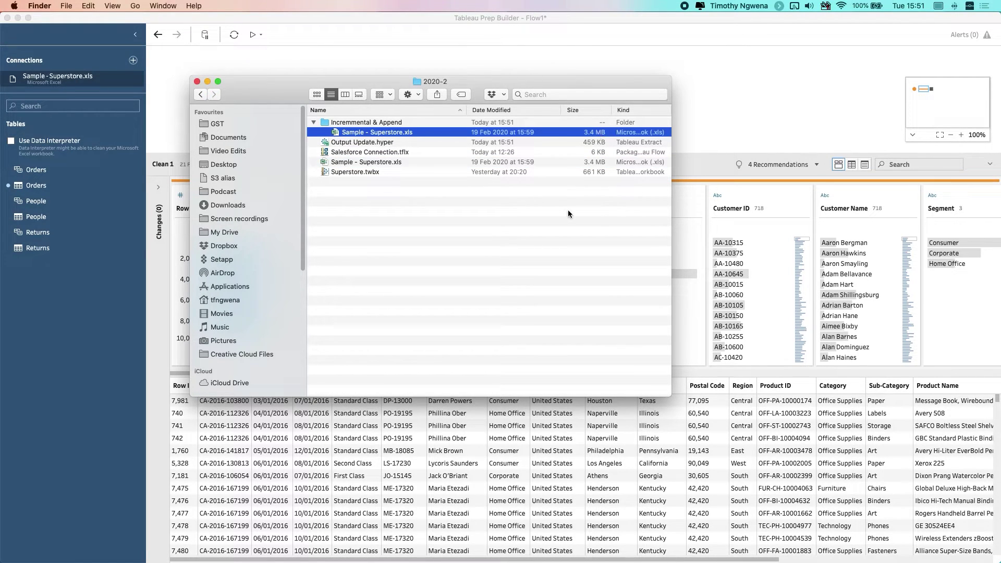
pyautogui.click(726, 116)
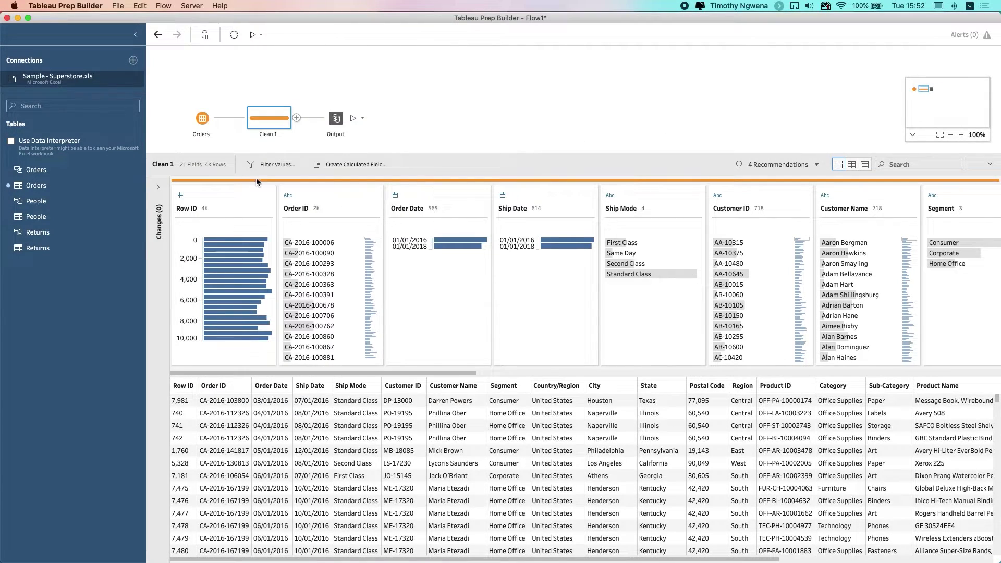
# Refresh the Orders input from the updated workbook so Clean 1 shows 10K rows.
pyautogui.click(196, 117)
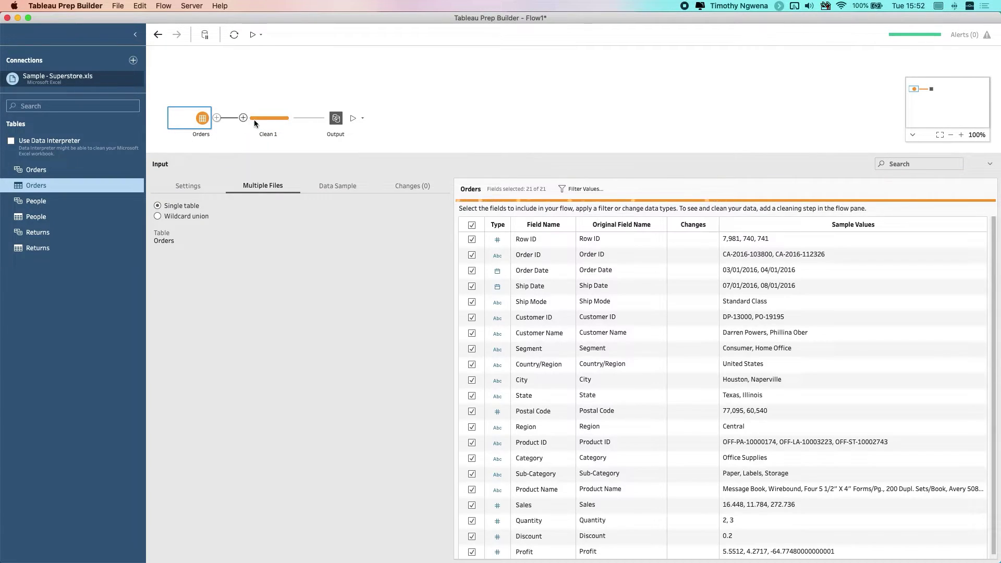
pyautogui.click(267, 123)
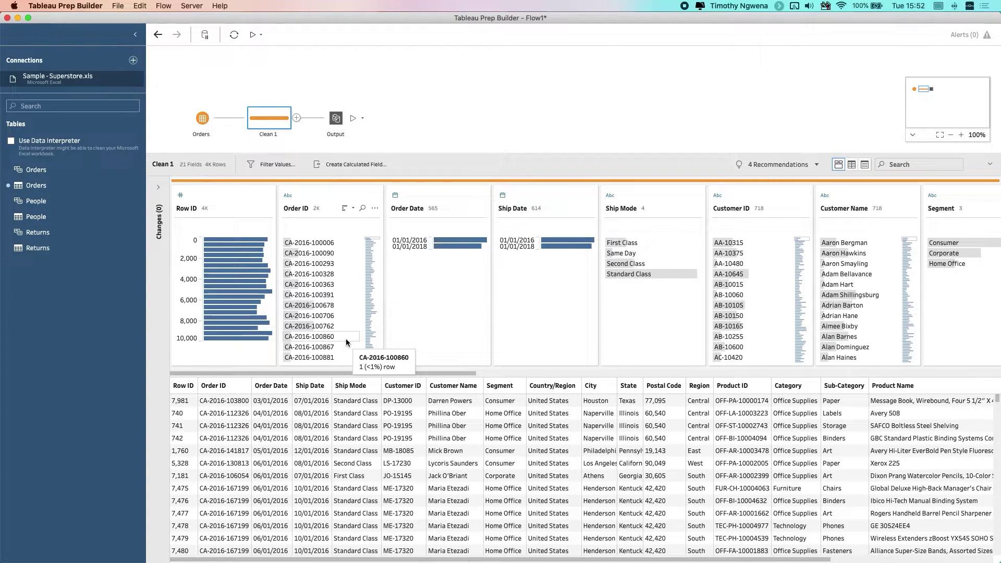
pyautogui.rightClick(200, 121)
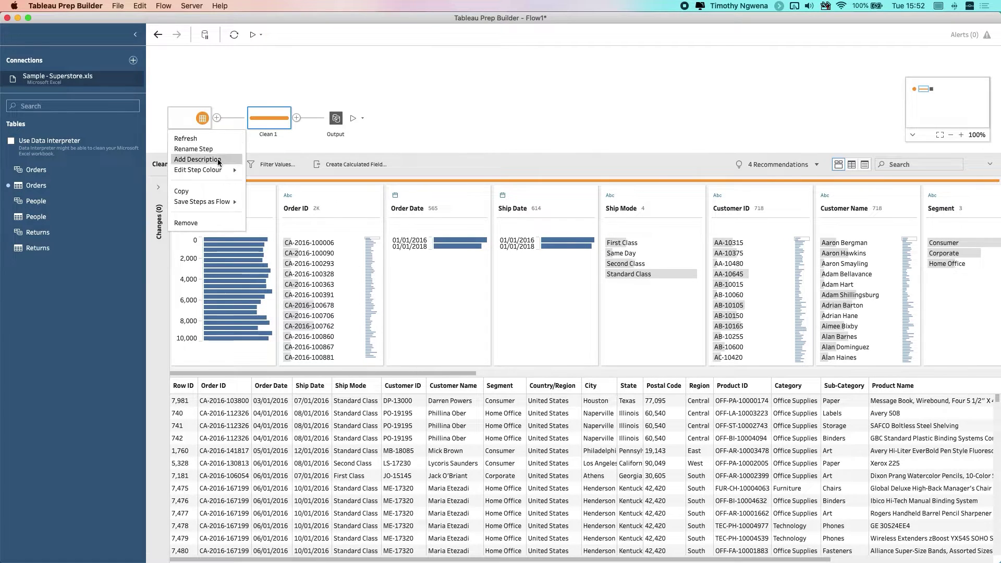
pyautogui.click(213, 142)
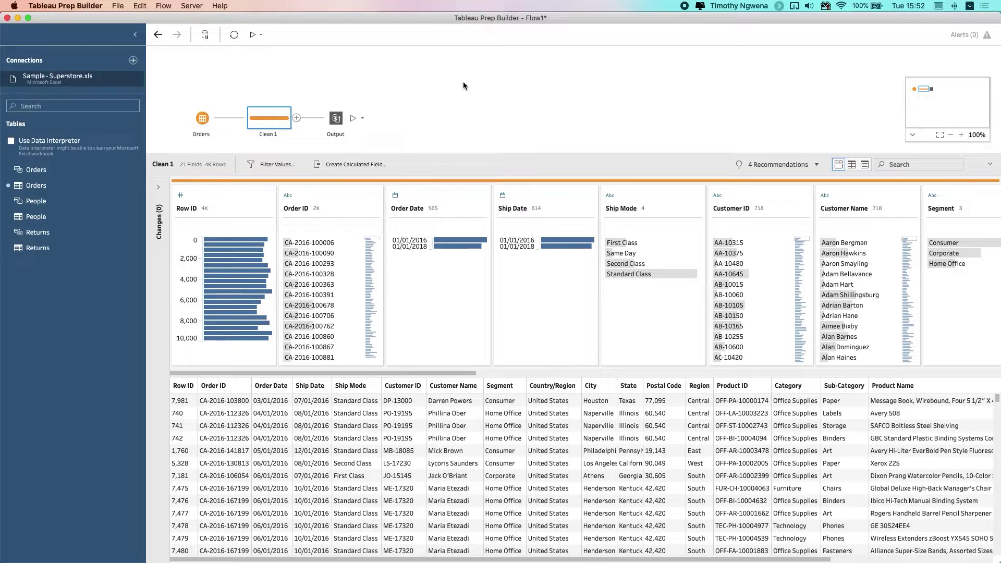
pyautogui.click(203, 120)
pyautogui.click(269, 130)
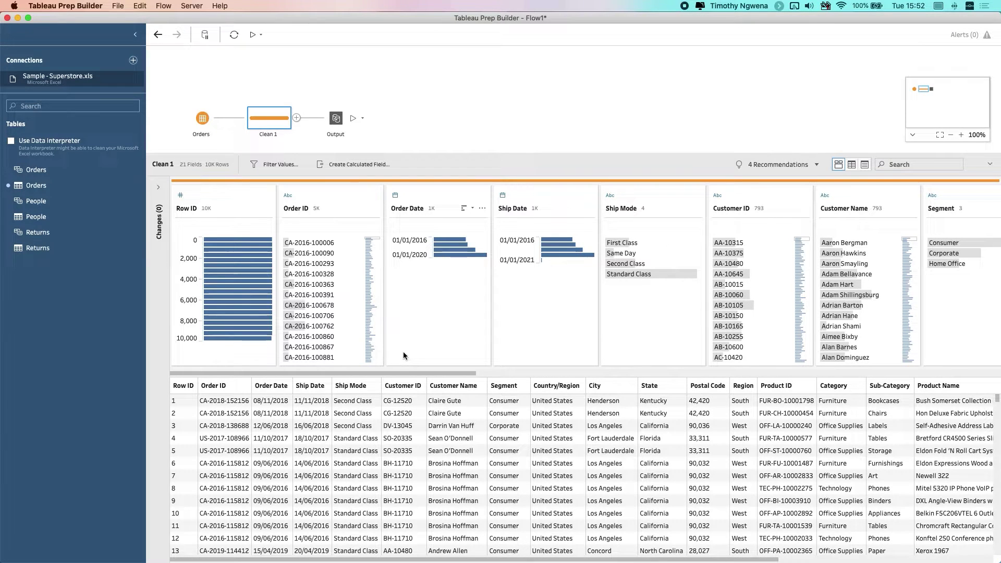
# Enlarge the flow canvas and bring up the Output step's save settings.
pyautogui.moveTo(451, 254)
pyautogui.moveTo(469, 154); pyautogui.dragTo(443, 181)
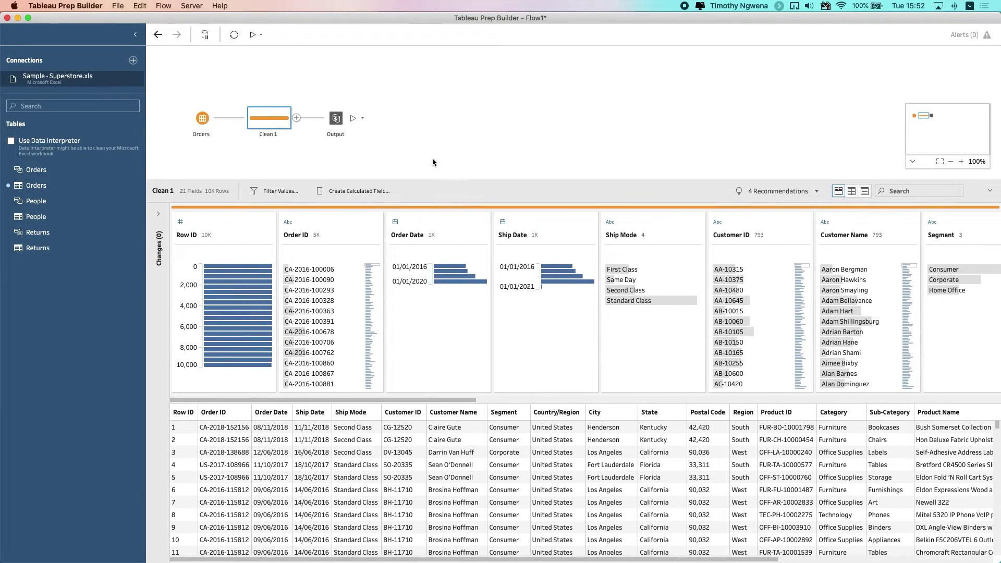
pyautogui.click(341, 128)
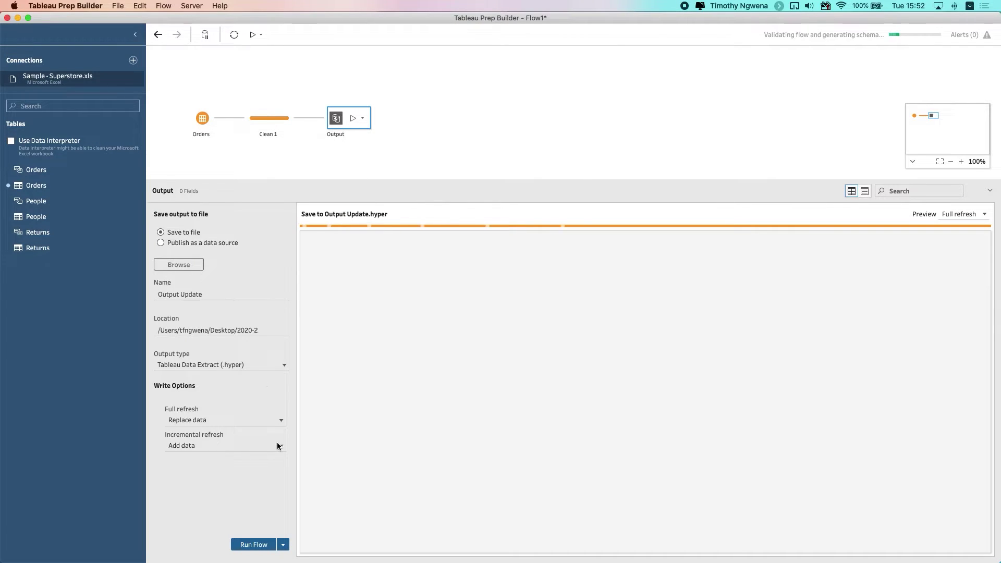
# Reveal the Full refresh and Incremental refresh options for Output Update.hyper.
pyautogui.click(283, 545)
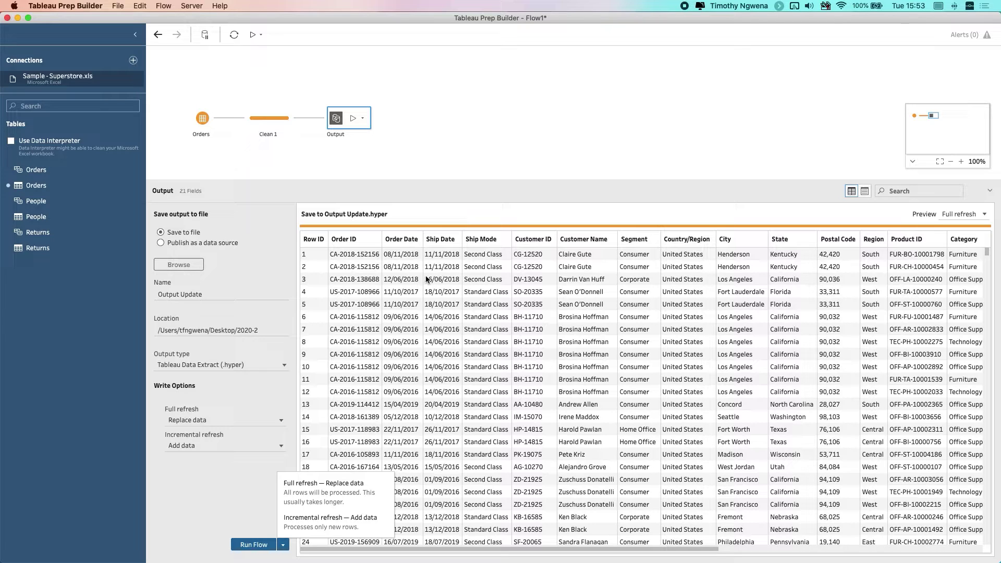
# Run the flow with Incremental refresh – Add data, then dismiss the completion message.
pyautogui.click(365, 122)
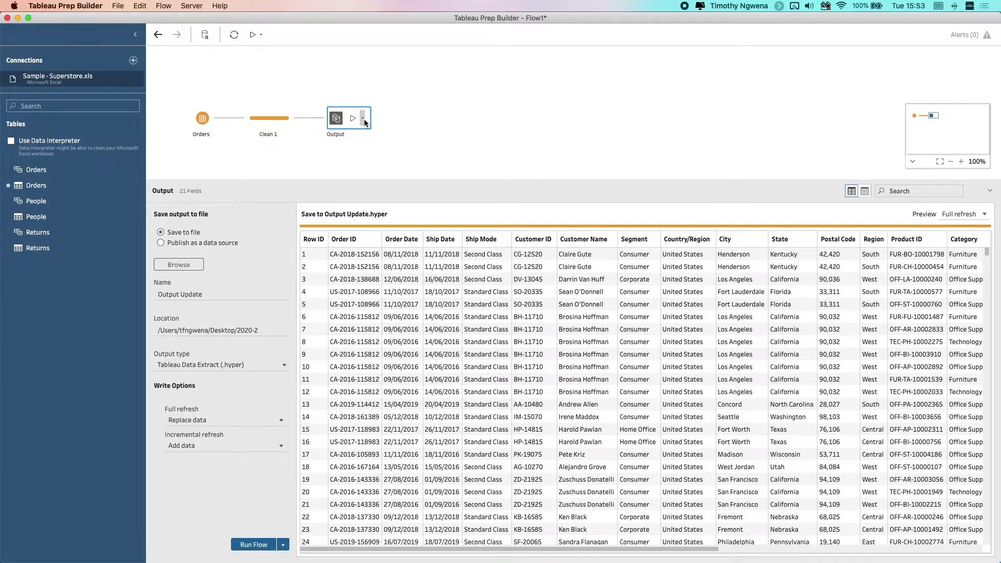
pyautogui.click(363, 120)
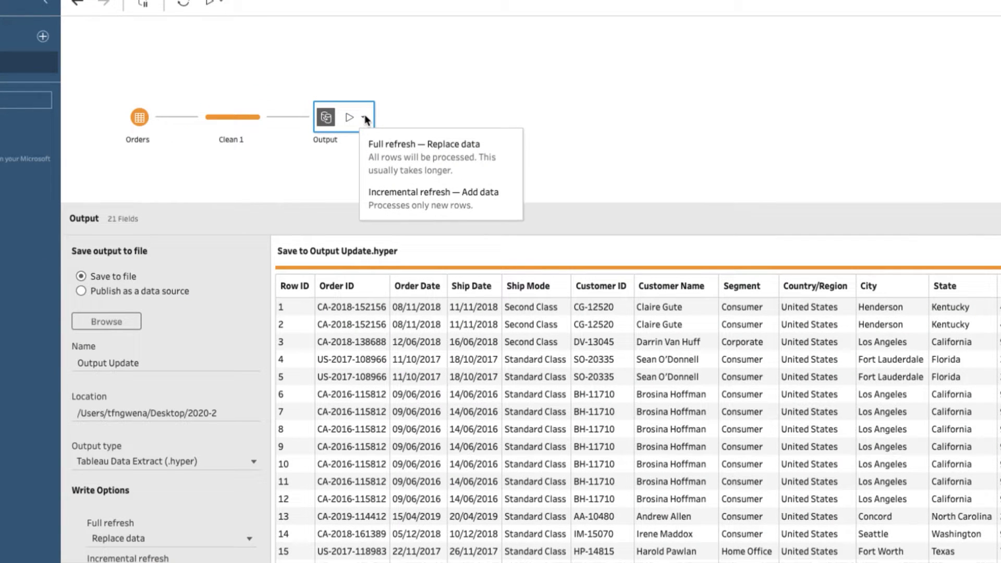
pyautogui.click(364, 119)
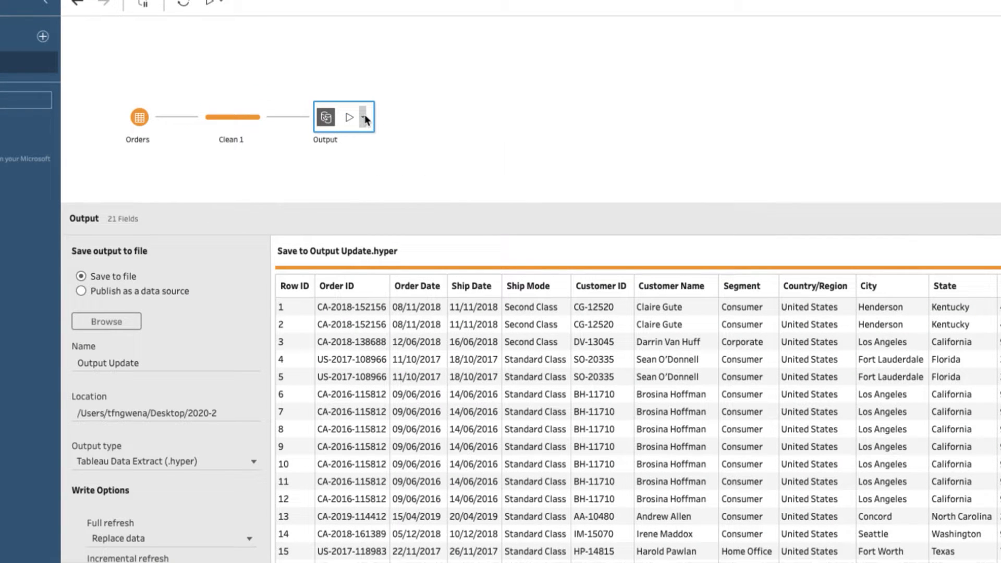
pyautogui.click(365, 119)
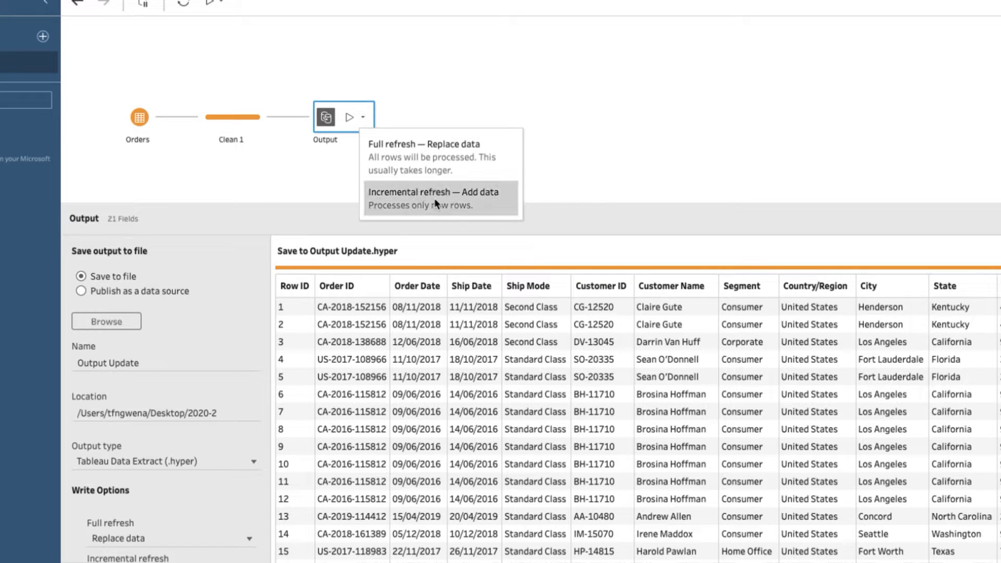
pyautogui.click(457, 201)
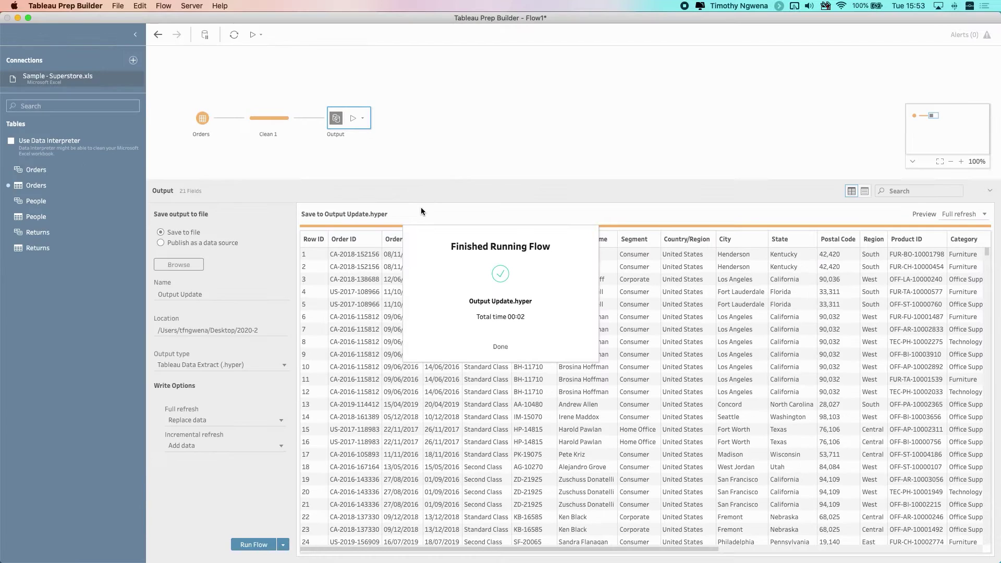
pyautogui.click(500, 346)
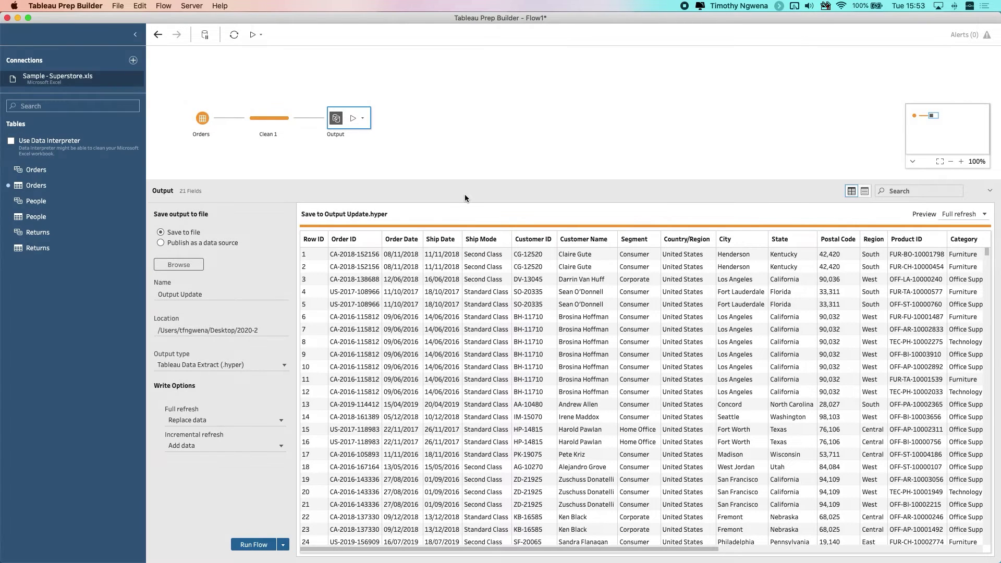
pyautogui.scroll(-5, 629, 317)
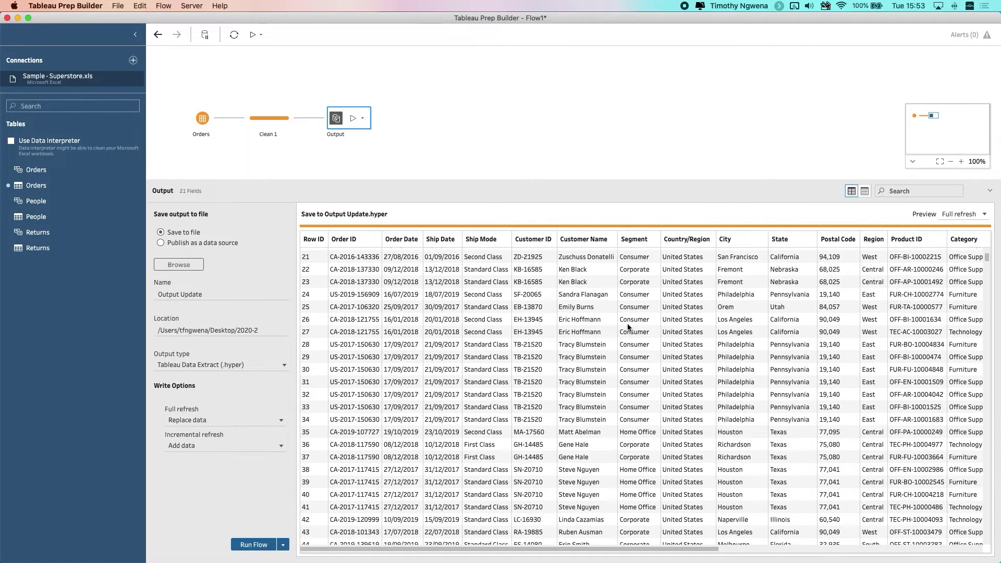
pyautogui.scroll(5, 599, 310)
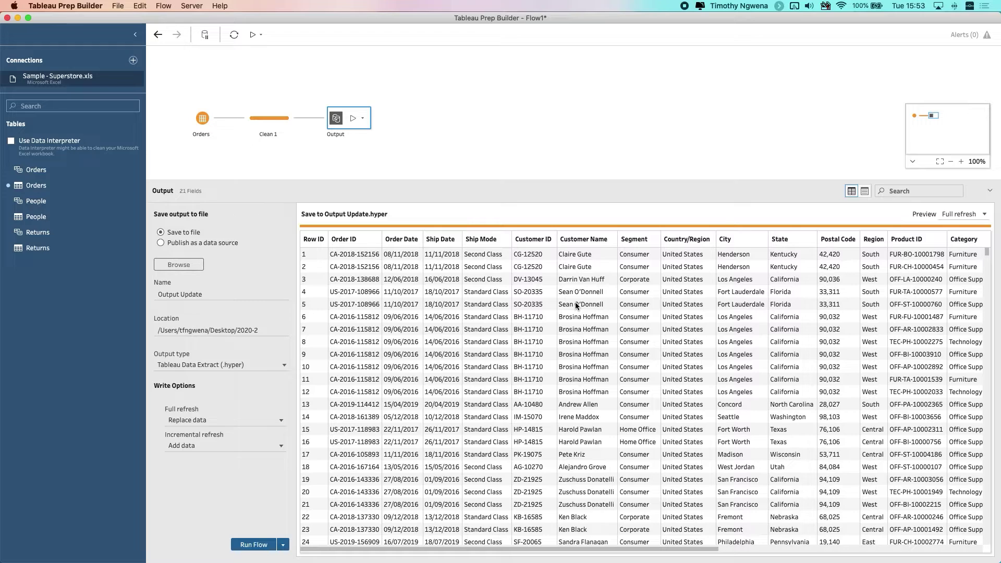